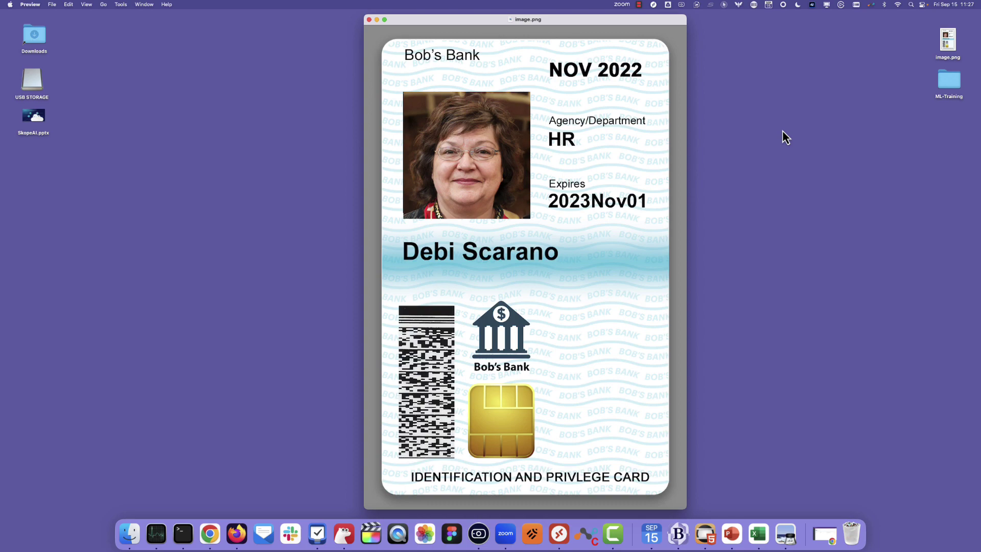
Browse the sample ID cards in the Access Cards - Positive folder, going through them forward and back.
{"action": "key", "text": "ctrl+Right"}
{"action": "key", "text": "ctrl+Left"}
{"action": "key", "text": "ctrl+Right"}
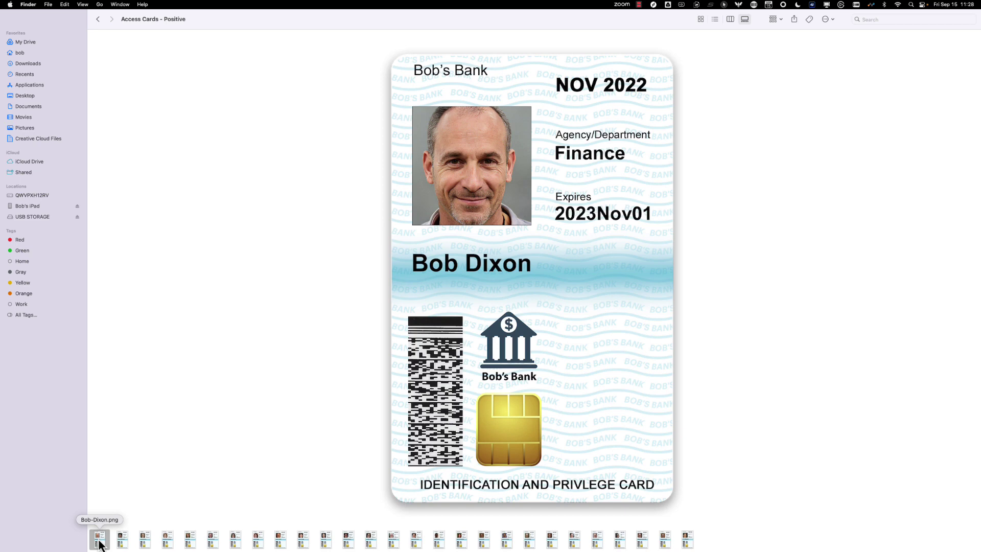
{"action": "key", "text": "Right"}
{"action": "key", "text": "Right"}
{"action": "key", "text": "Right"}
{"action": "key", "text": "Right"}
{"action": "key", "text": "Right"}
{"action": "key", "text": "Right"}
{"action": "key", "text": "Right"}
{"action": "key", "text": "Right"}
{"action": "key", "text": "Right"}
{"action": "key", "text": "Right"}
{"action": "key", "text": "Right"}
{"action": "key", "text": "Right"}
{"action": "key", "text": "Right"}
{"action": "key", "text": "Right"}
{"action": "key", "text": "Right"}
{"action": "key", "text": "Right"}
{"action": "key", "text": "Right"}
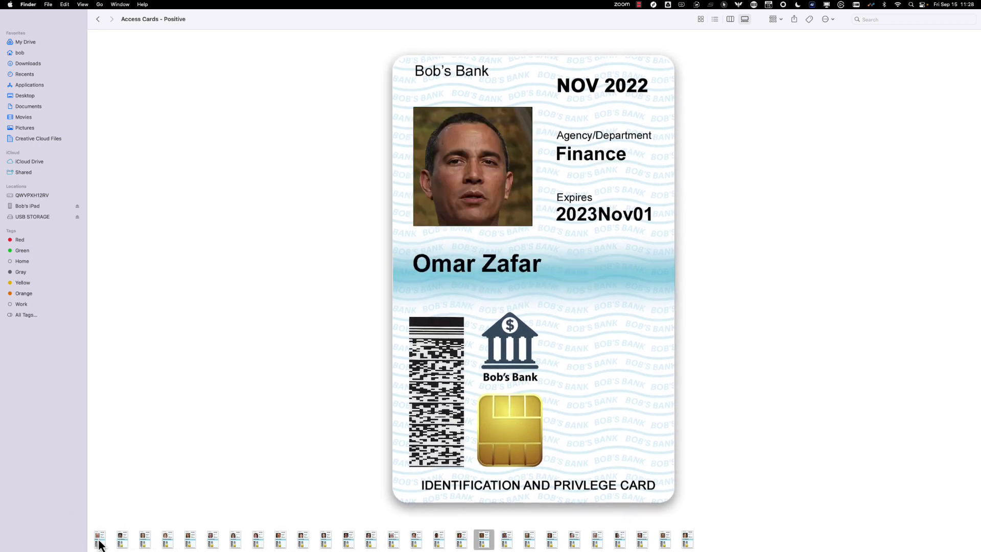
{"action": "key", "text": "Right"}
{"action": "key", "text": "Right"}
{"action": "key", "text": "Right"}
{"action": "key", "text": "Right"}
{"action": "key", "text": "Right"}
{"action": "key", "text": "Right"}
{"action": "key", "text": "Right"}
{"action": "key", "text": "Right"}
{"action": "key", "text": "Left"}
{"action": "key", "text": "Left"}
{"action": "key", "text": "Left"}
{"action": "key", "text": "Left"}
{"action": "key", "text": "Left"}
{"action": "key", "text": "Left"}
{"action": "key", "text": "Left"}
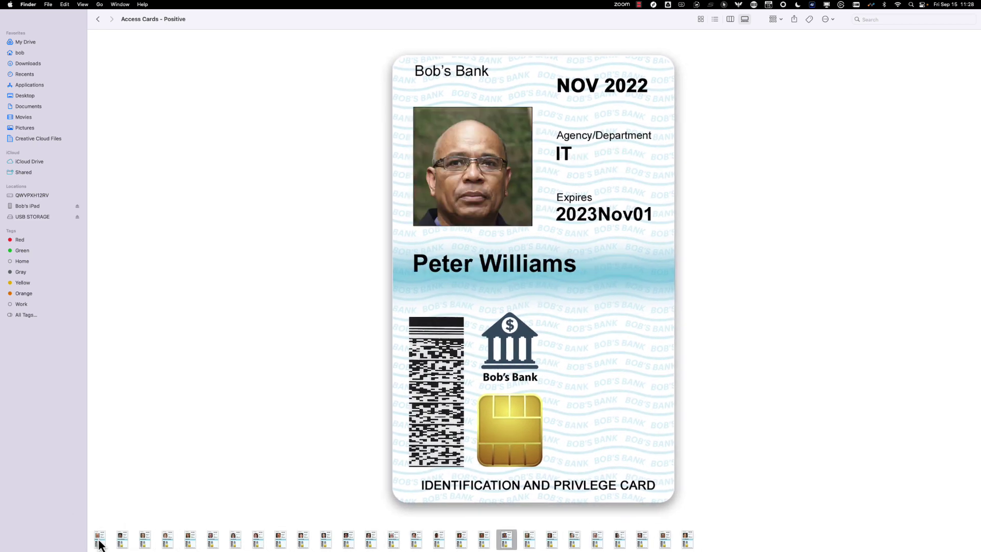
{"action": "key", "text": "Left"}
{"action": "key", "text": "Left"}
{"action": "key", "text": "Left"}
{"action": "key", "text": "Left"}
{"action": "key", "text": "Left"}
{"action": "key", "text": "Left"}
{"action": "key", "text": "Left"}
{"action": "key", "text": "Left"}
{"action": "key", "text": "Left"}
{"action": "key", "text": "Left"}
{"action": "key", "text": "Left"}
{"action": "key", "text": "Left"}
{"action": "key", "text": "Left"}
{"action": "key", "text": "Left"}
{"action": "key", "text": "Left"}
{"action": "key", "text": "Left"}
{"action": "key", "text": "Left"}
{"action": "key", "text": "Left"}
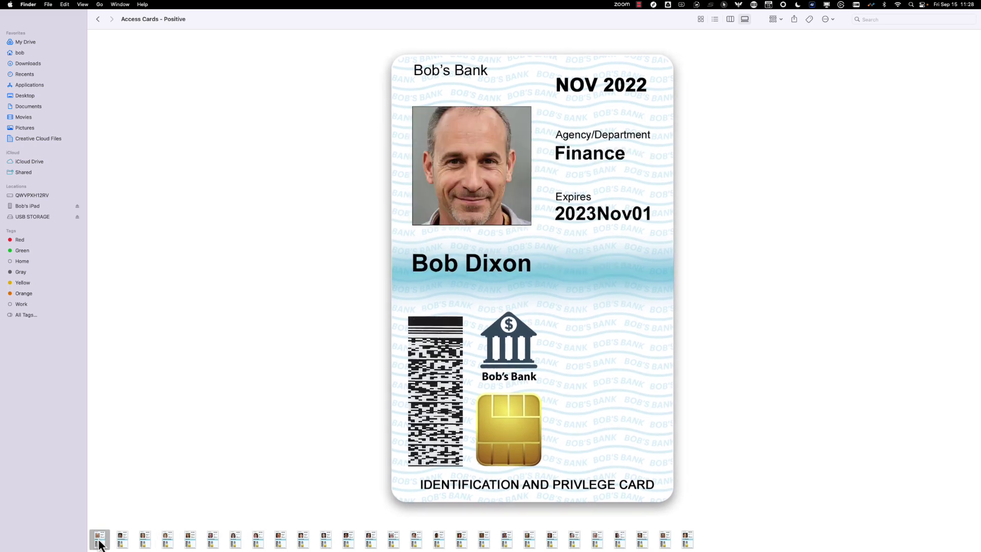
{"action": "key", "text": "Right"}
{"action": "key", "text": "Right"}
{"action": "key", "text": "Right"}
{"action": "key", "text": "Right"}
{"action": "key", "text": "Right"}
{"action": "key", "text": "Right"}
{"action": "key", "text": "Right"}
{"action": "key", "text": "Right"}
{"action": "key", "text": "Right"}
{"action": "key", "text": "Right"}
{"action": "key", "text": "Right"}
{"action": "key", "text": "Right"}
{"action": "key", "text": "Right"}
{"action": "key", "text": "Right"}
{"action": "key", "text": "Right"}
{"action": "key", "text": "Right"}
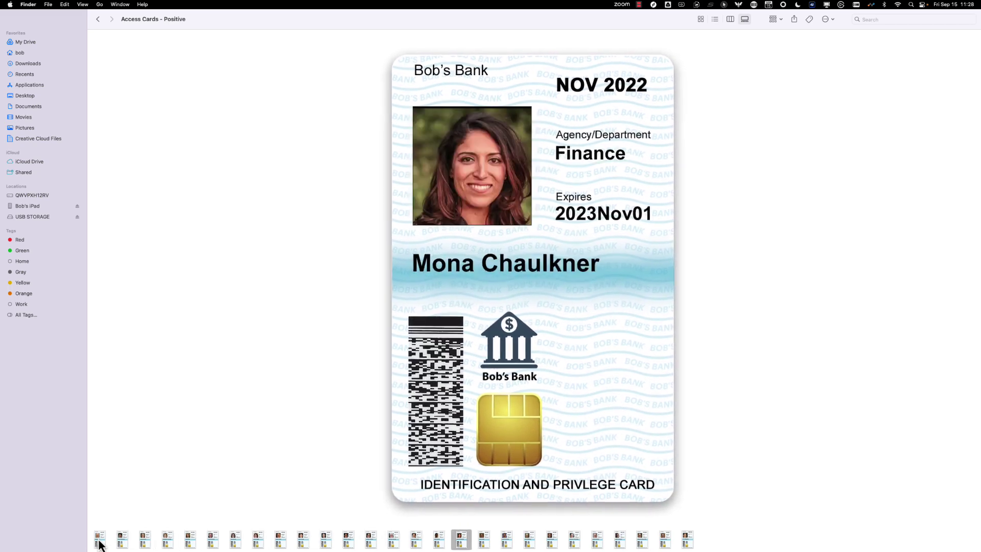
{"action": "key", "text": "Right"}
{"action": "key", "text": "Right"}
{"action": "key", "text": "Right"}
{"action": "key", "text": "Right"}
{"action": "key", "text": "Right"}
{"action": "key", "text": "Right"}
{"action": "key", "text": "Right"}
{"action": "key", "text": "Right"}
{"action": "key", "text": "Right"}
{"action": "key", "text": "Left"}
{"action": "key", "text": "Left"}
{"action": "key", "text": "Left"}
{"action": "key", "text": "Left"}
{"action": "key", "text": "Left"}
{"action": "key", "text": "Left"}
{"action": "key", "text": "Left"}
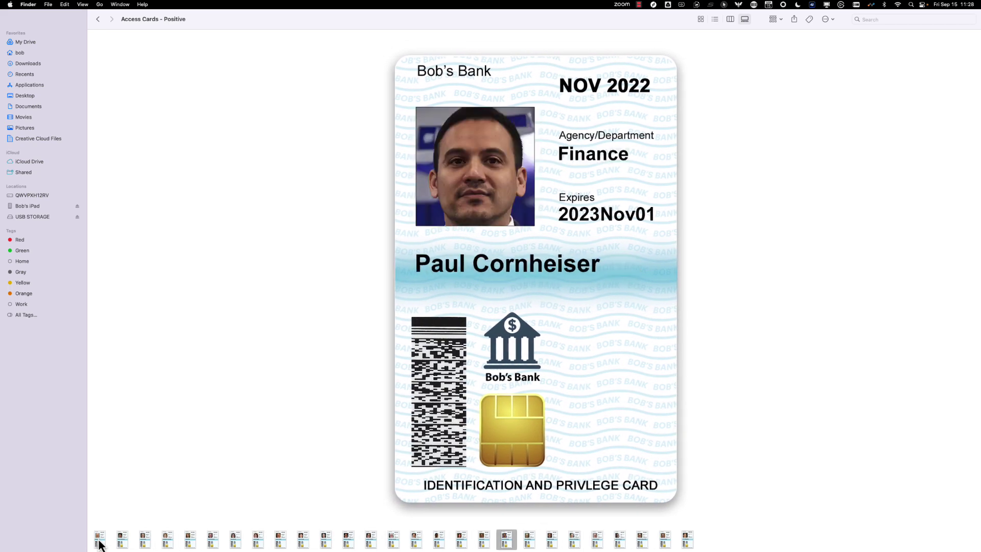
{"action": "key", "text": "Left"}
{"action": "key", "text": "Left"}
{"action": "key", "text": "Left"}
{"action": "key", "text": "Left"}
{"action": "key", "text": "Left"}
{"action": "key", "text": "Left"}
{"action": "key", "text": "ctrl+Left"}
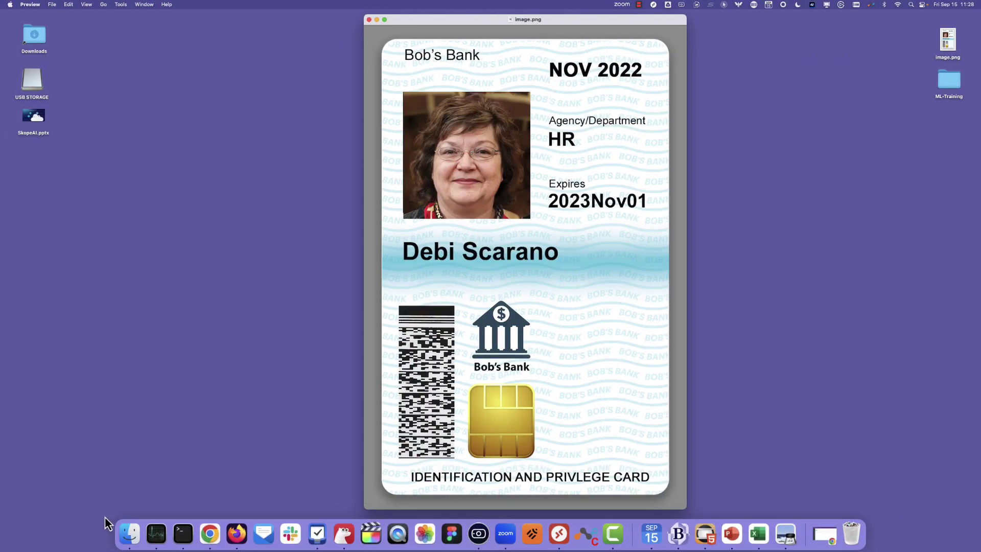
Close the card image, switch to Chrome and review the Access Card file classifier's training data and match threshold settings.
{"action": "left_click", "coordinate": [375, 20]}
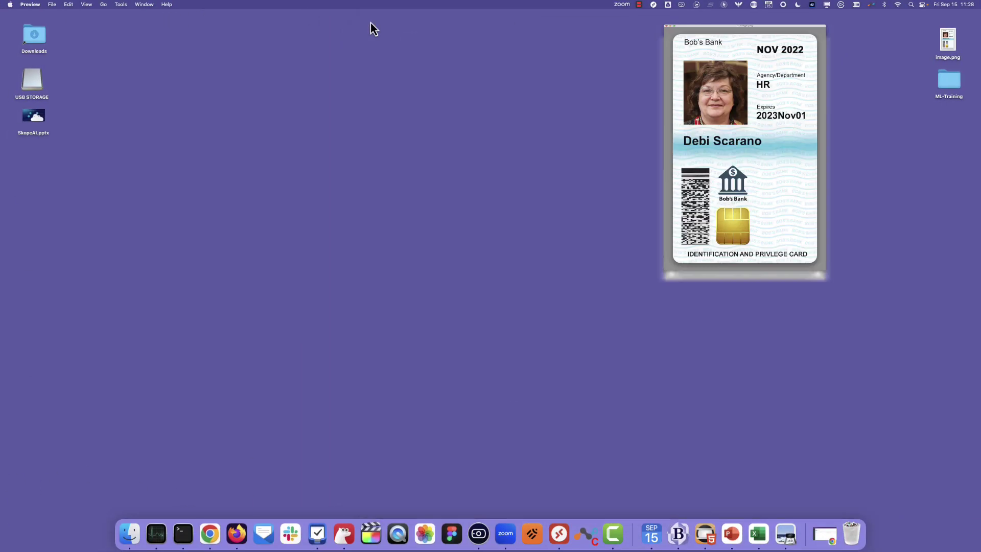
{"action": "left_click", "coordinate": [828, 547]}
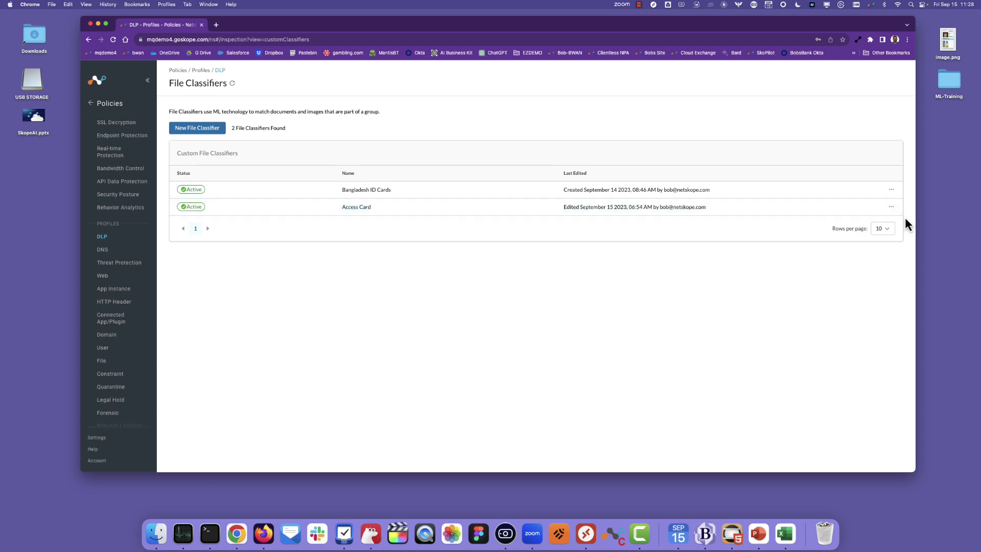
{"action": "left_click", "coordinate": [890, 207]}
{"action": "left_click", "coordinate": [864, 222]}
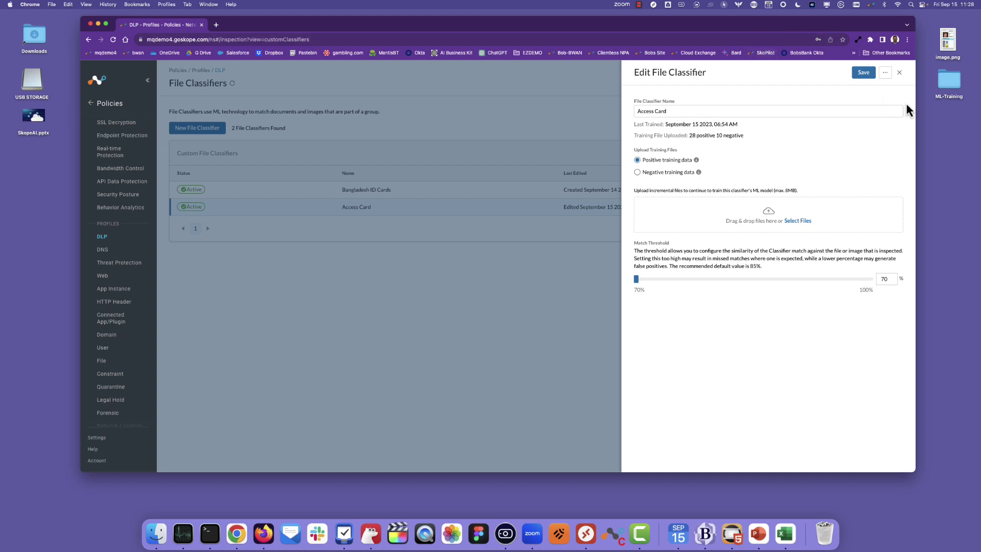
{"action": "left_click", "coordinate": [899, 73]}
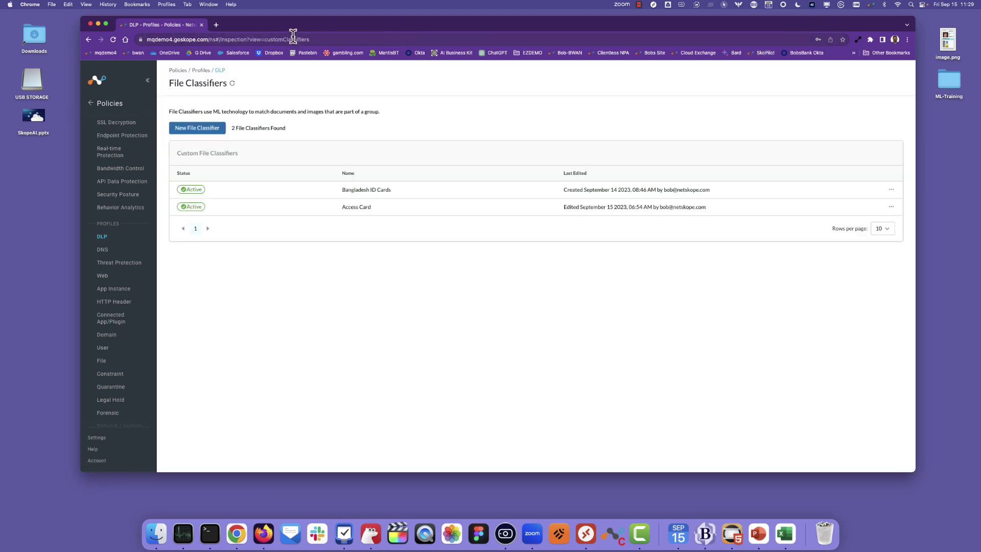
Open Dropbox in a new browser tab and preview image.png from the desktop.
{"action": "left_click", "coordinate": [219, 25]}
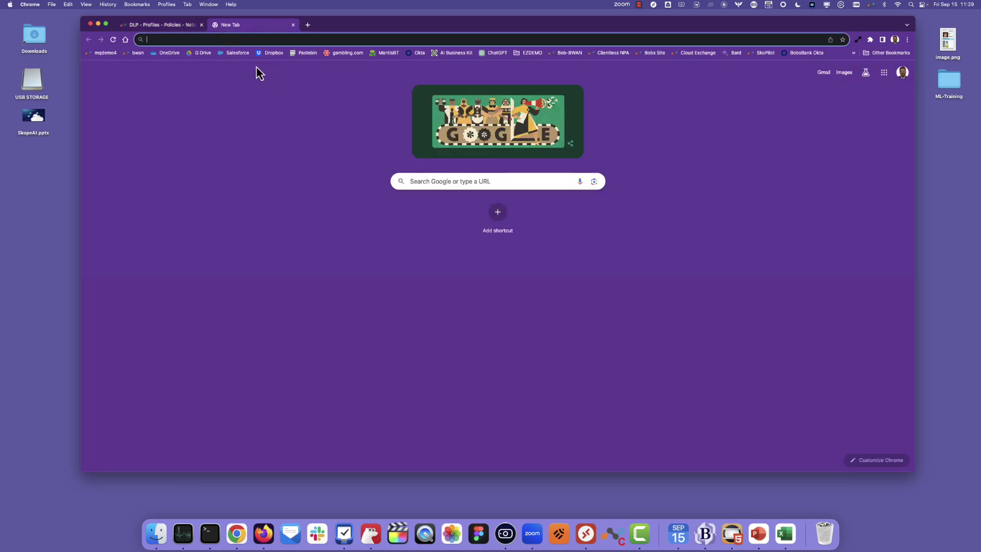
{"action": "left_click", "coordinate": [271, 54]}
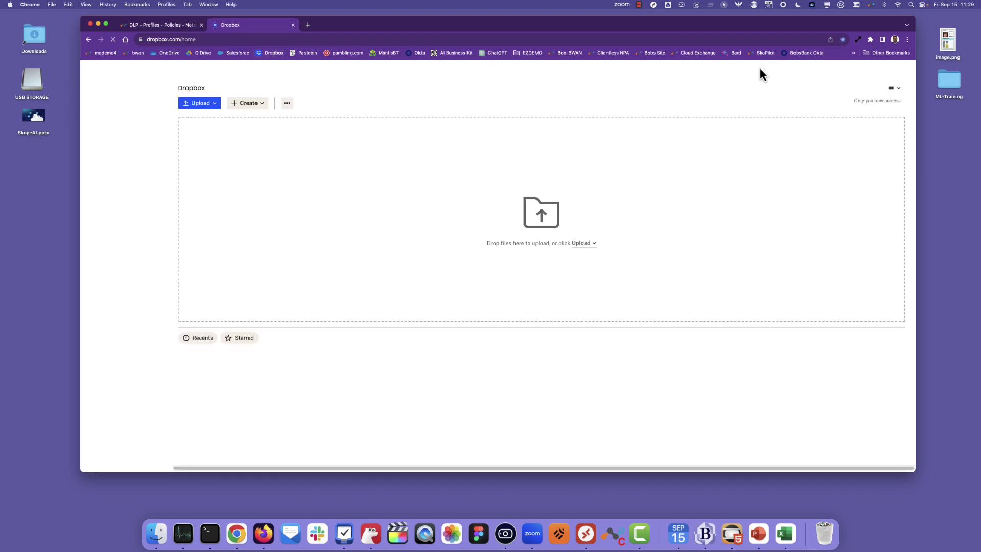
{"action": "double_click", "coordinate": [948, 41]}
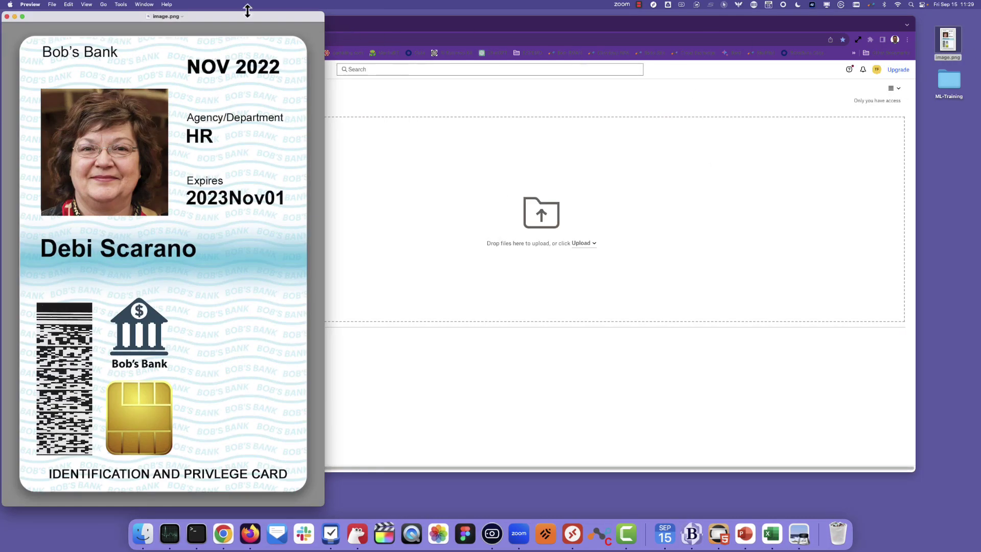
{"action": "left_click_drag", "start_coordinate": [219, 18], "coordinate": [510, 33]}
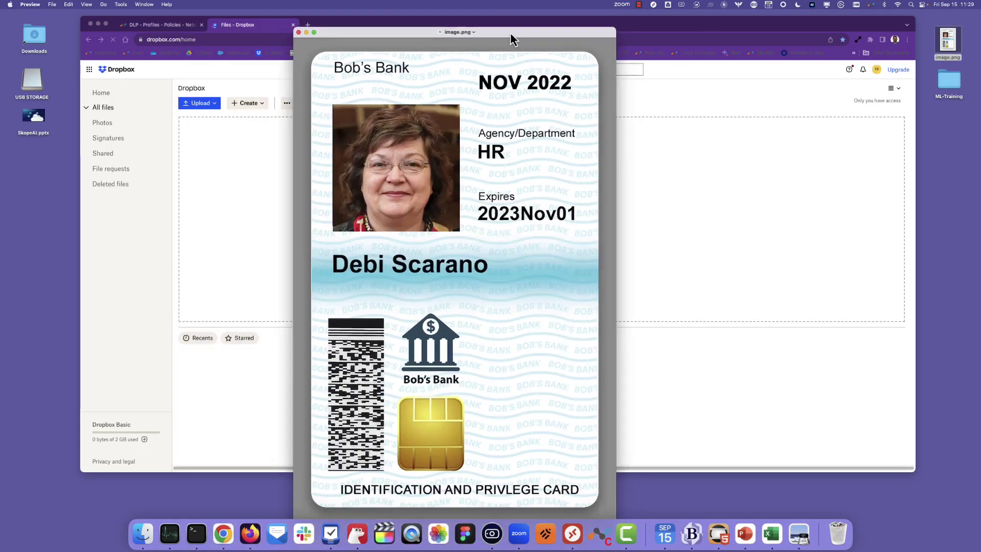
{"action": "left_click", "coordinate": [298, 32]}
Try to upload image.png from the desktop to Dropbox, and reload the Dropbox page.
{"action": "left_click_drag", "start_coordinate": [948, 41], "coordinate": [455, 166]}
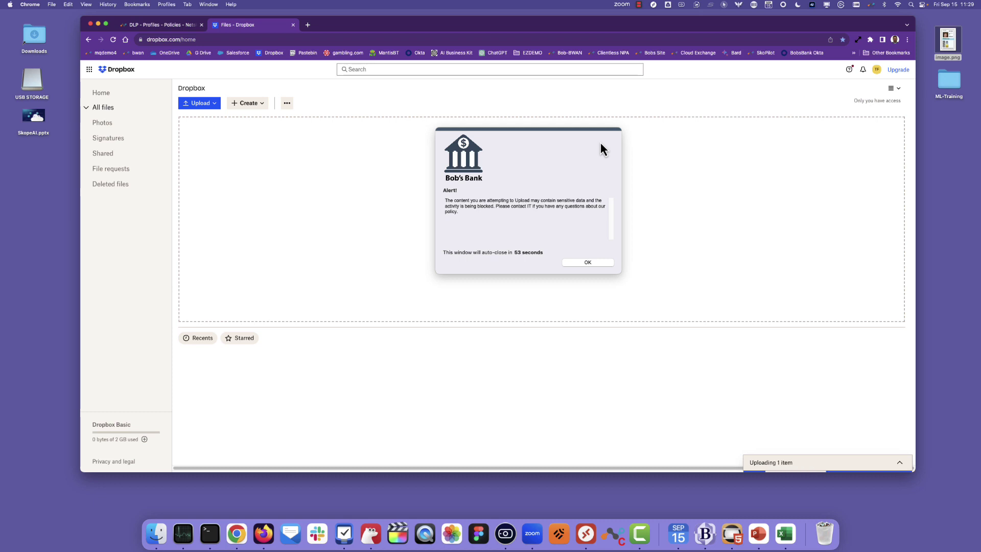
{"action": "left_click", "coordinate": [589, 263]}
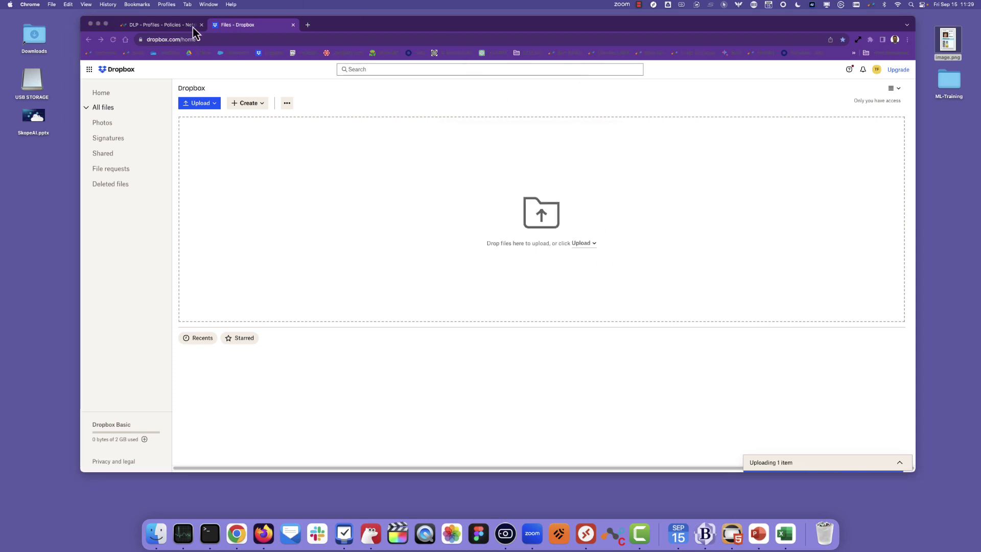
{"action": "left_click", "coordinate": [113, 39]}
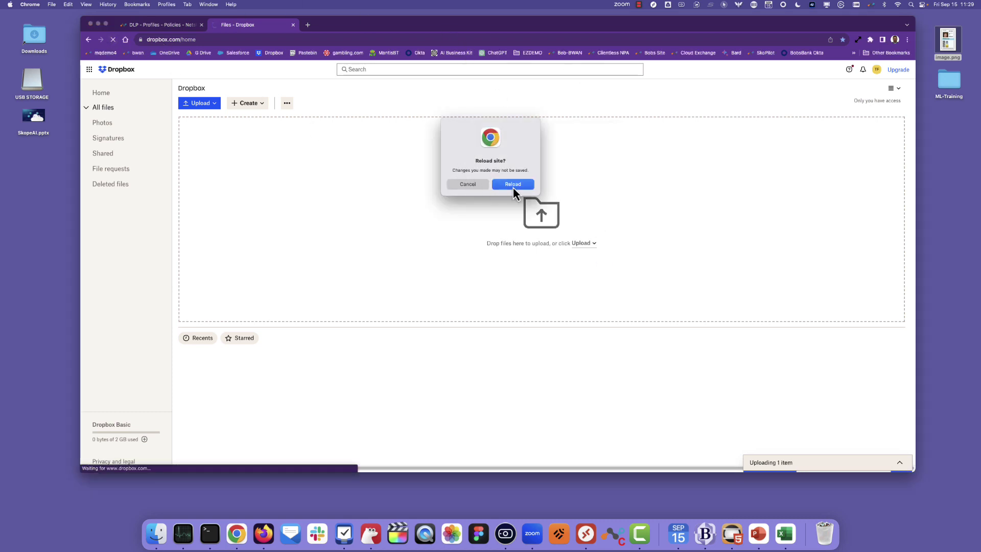
{"action": "left_click", "coordinate": [512, 184]}
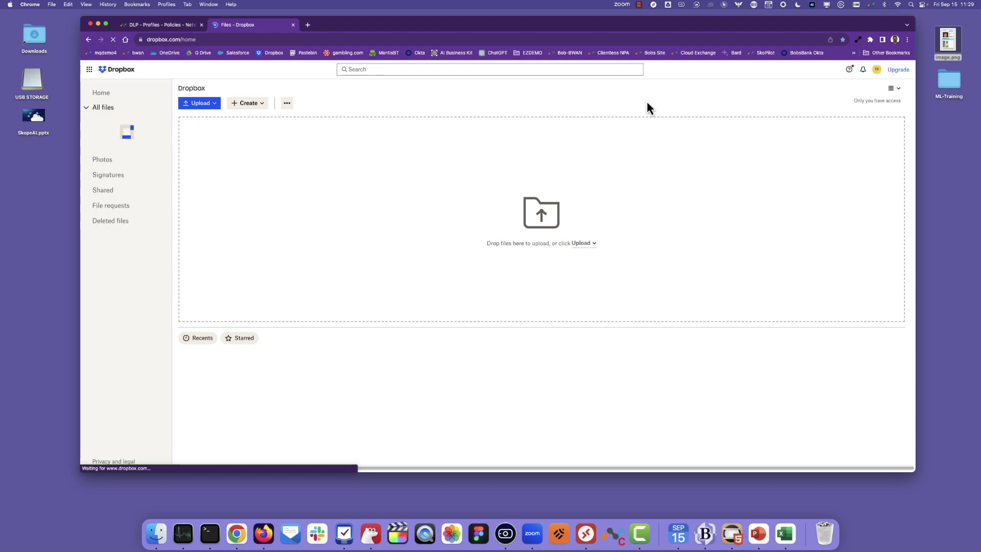
View the card in image.png again beside the Dropbox page and close it.
{"action": "double_click", "coordinate": [948, 41]}
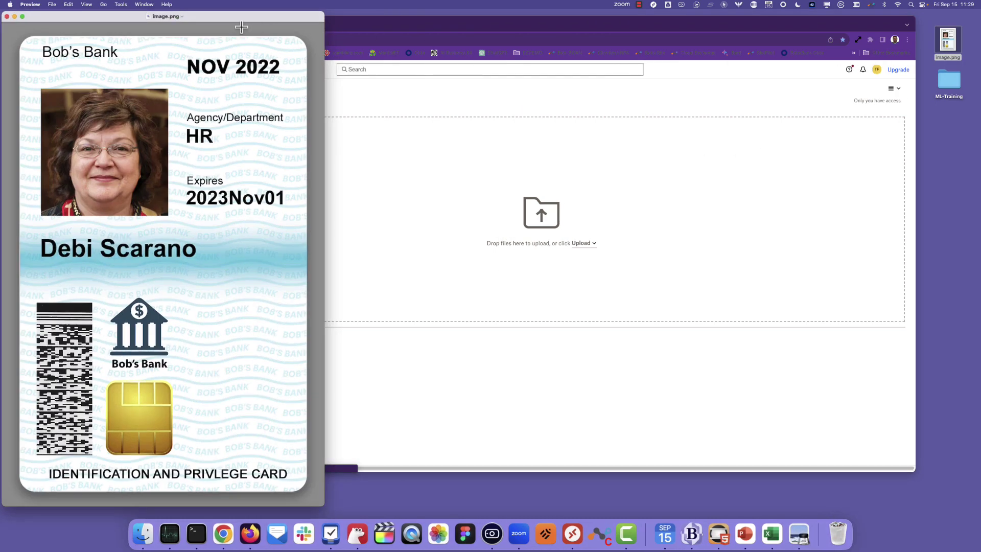
{"action": "left_click_drag", "start_coordinate": [233, 21], "coordinate": [575, 28]}
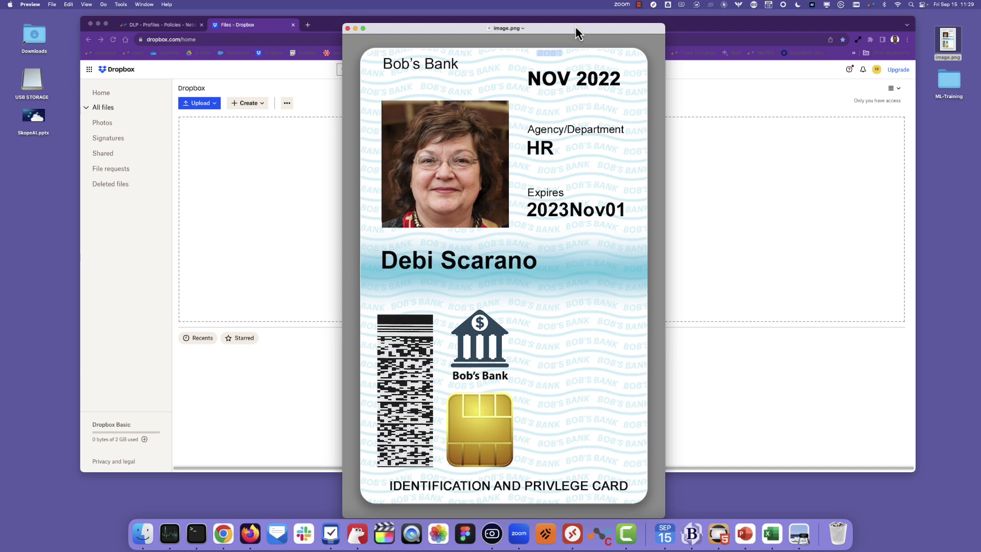
{"action": "left_click", "coordinate": [347, 28]}
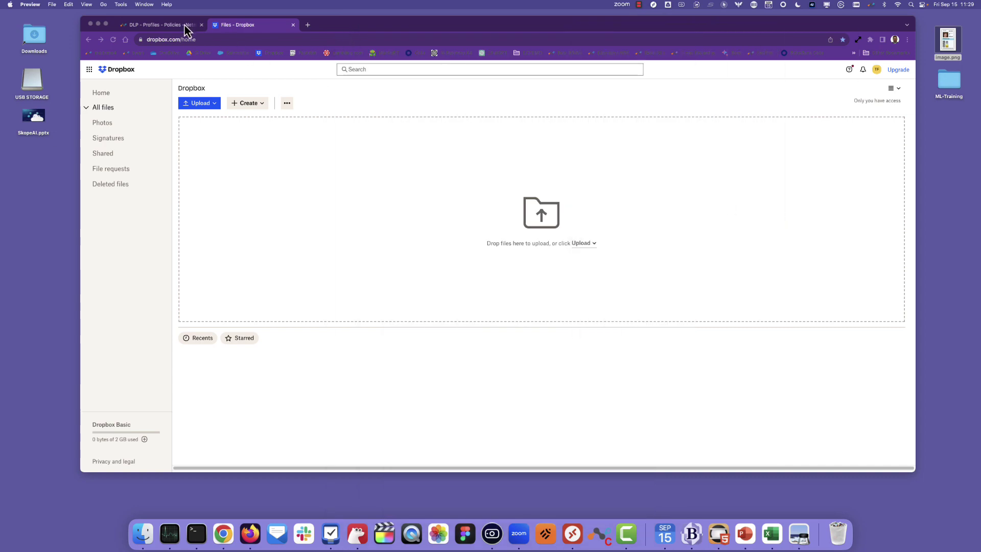
Return to the Netskope policies and open the DLP profiles page.
{"action": "left_click", "coordinate": [184, 25]}
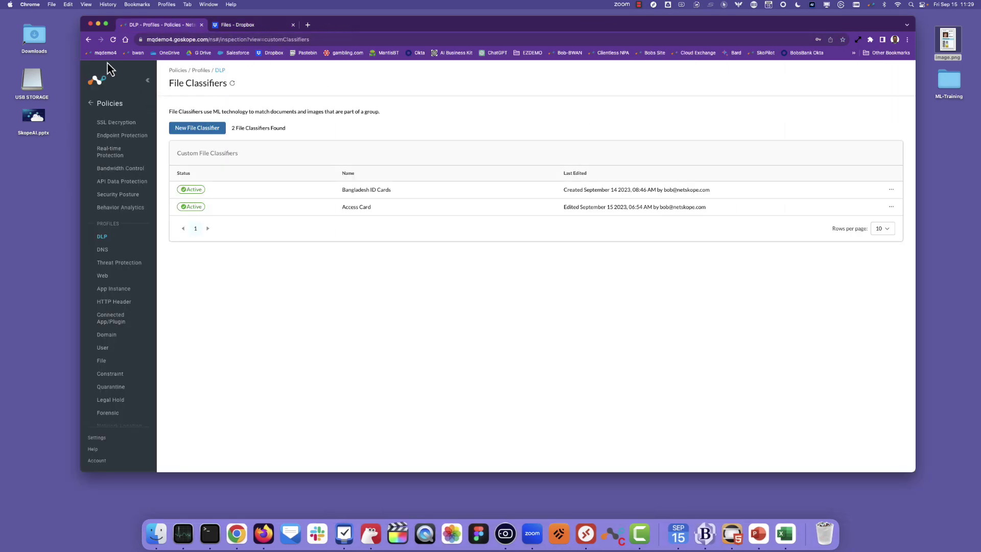
{"action": "left_click", "coordinate": [92, 104]}
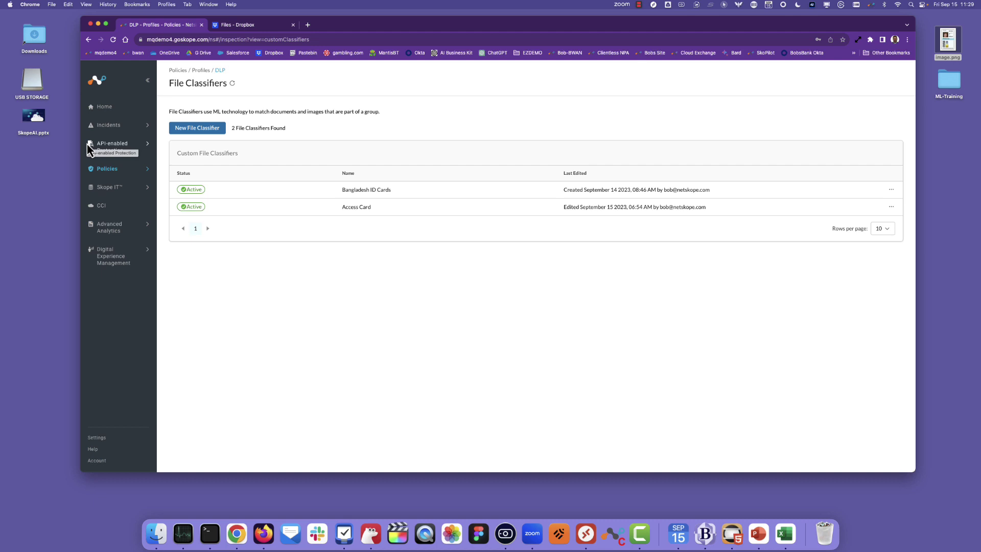
{"action": "left_click", "coordinate": [107, 169]}
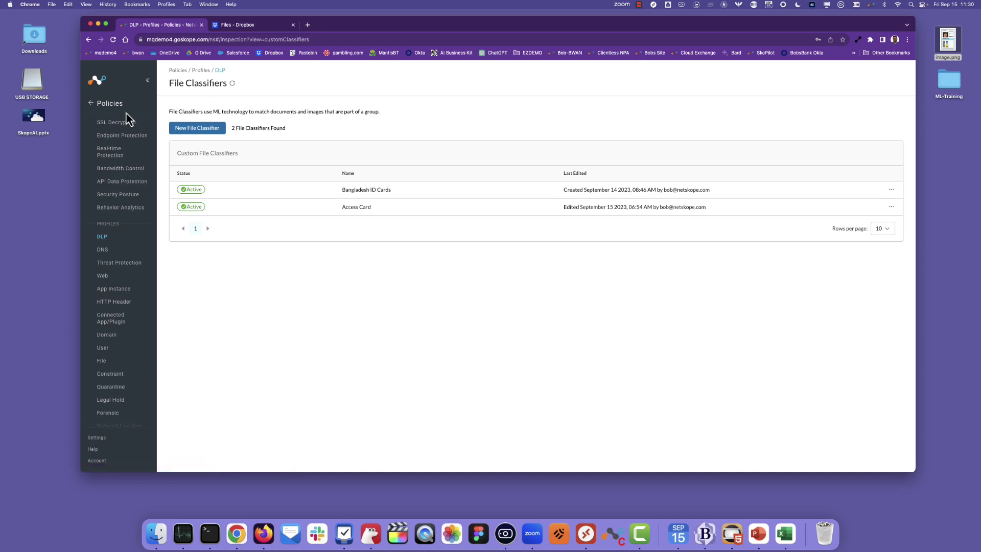
{"action": "left_click", "coordinate": [103, 237]}
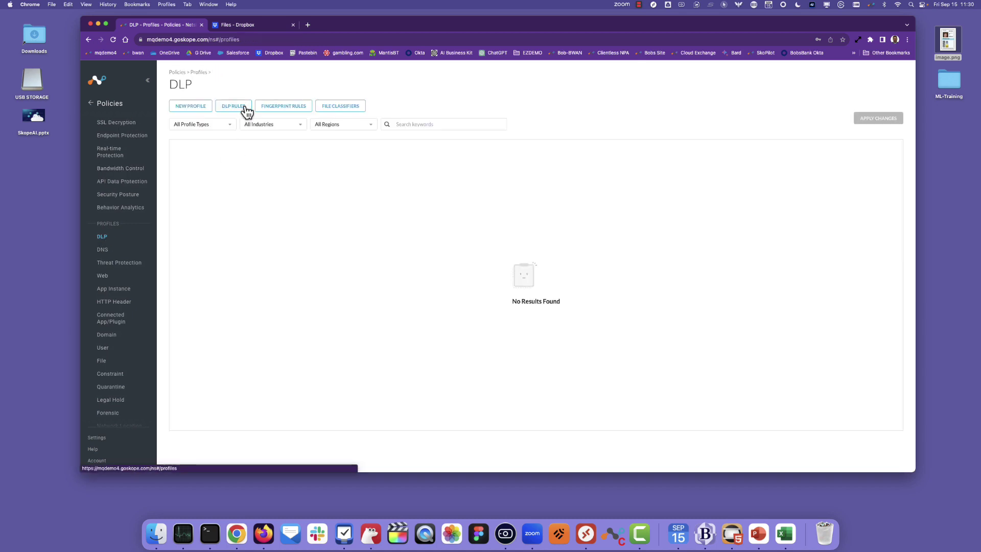
Start a new DLP profile without a file profile and filter its selectable DLP rules to Custom.
{"action": "left_click", "coordinate": [191, 107]}
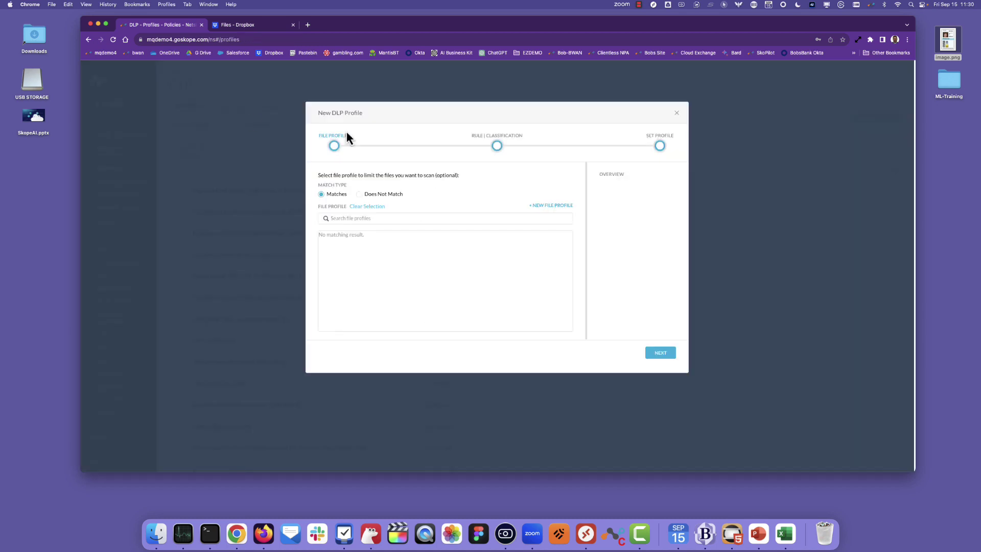
{"action": "left_click", "coordinate": [660, 353]}
{"action": "left_click", "coordinate": [379, 194]}
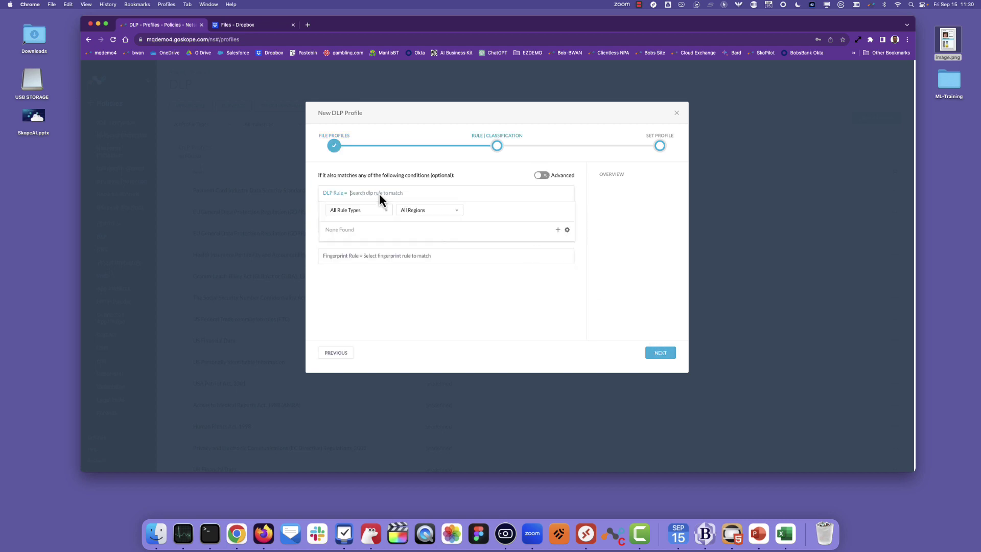
{"action": "left_click", "coordinate": [380, 210]}
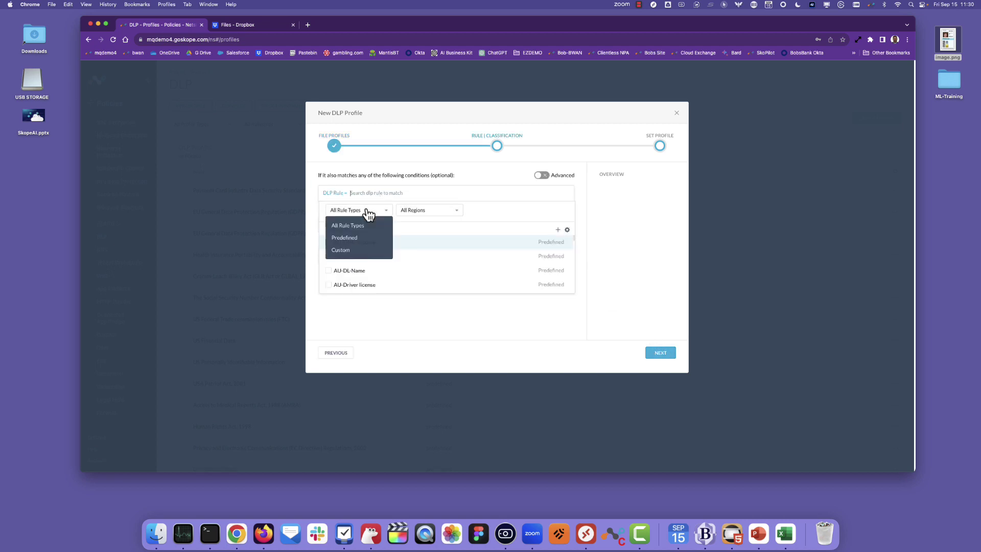
{"action": "left_click", "coordinate": [365, 253]}
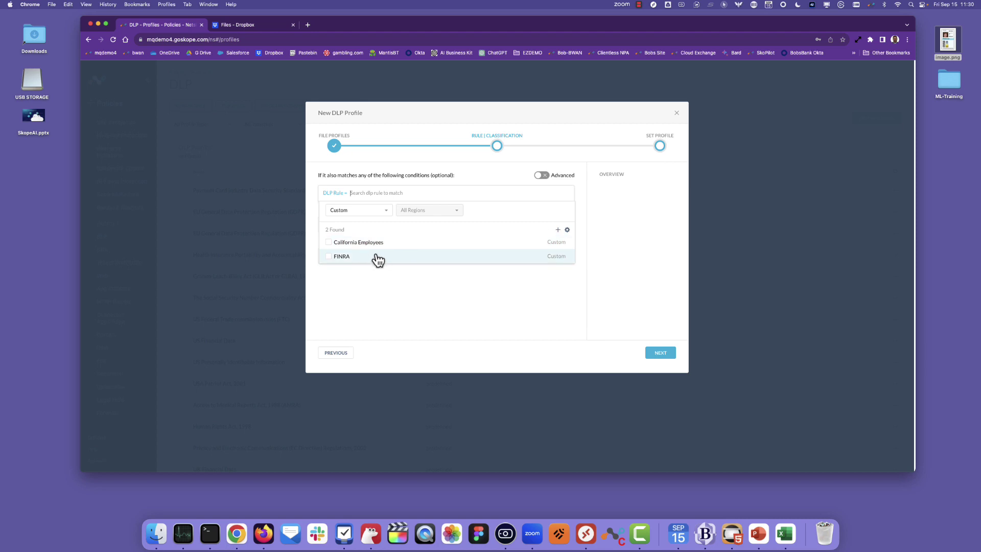
{"action": "left_click", "coordinate": [418, 179]}
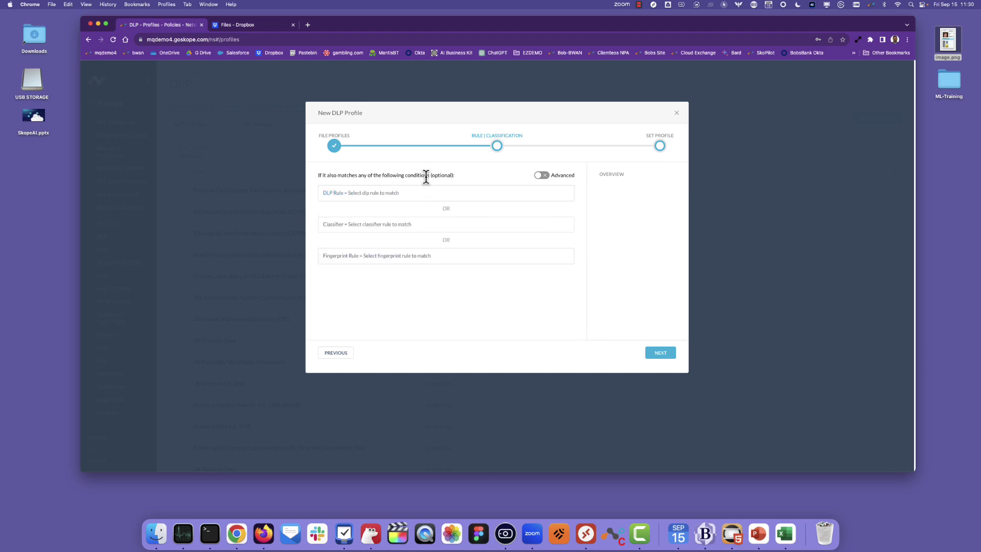
Add the custom Access Card classifier as a match condition of the new DLP profile.
{"action": "left_click", "coordinate": [373, 225]}
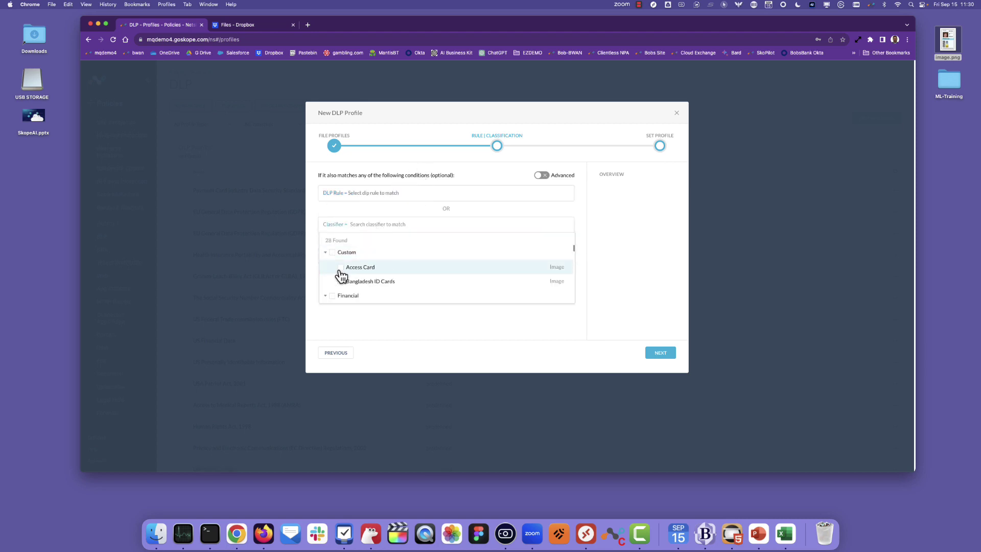
{"action": "left_click", "coordinate": [341, 268]}
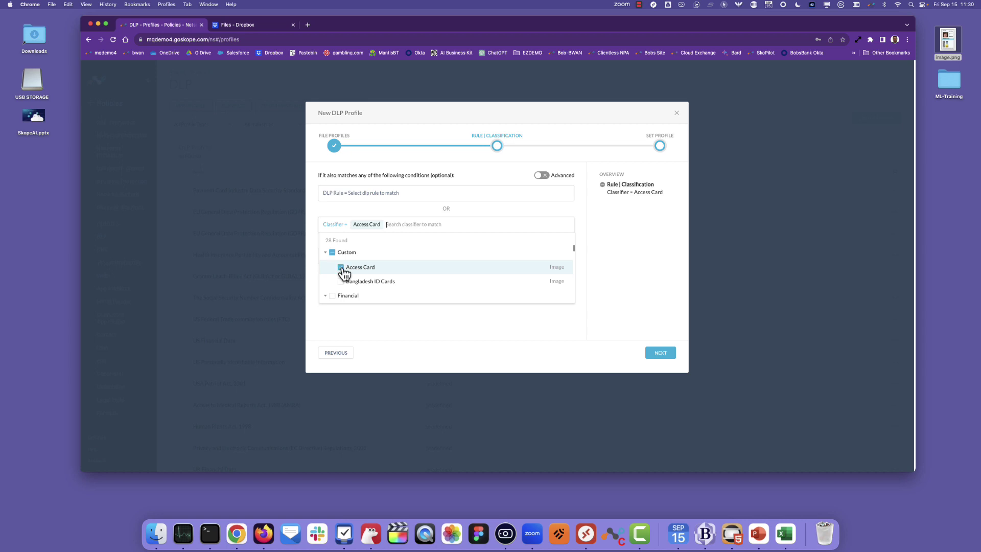
{"action": "left_click", "coordinate": [620, 262]}
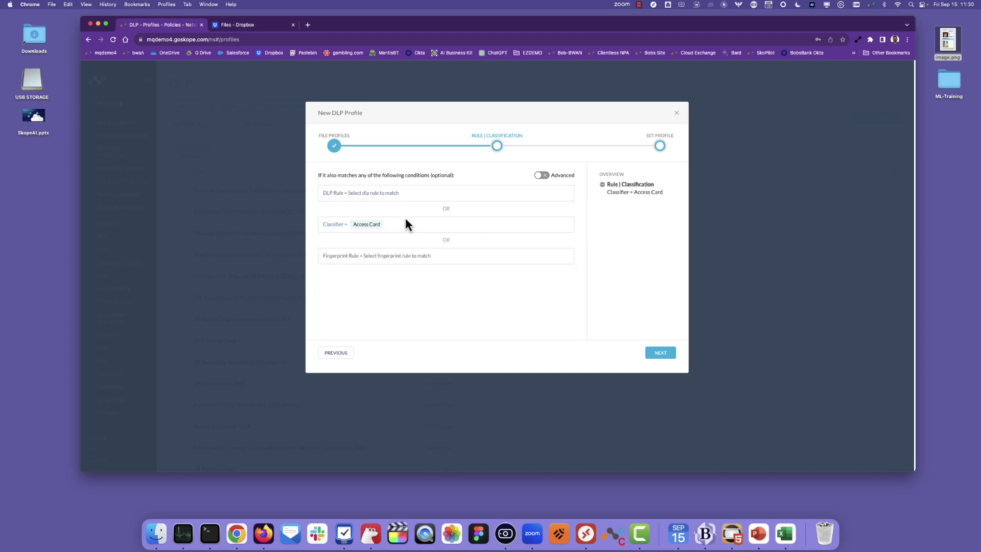
Add the custom California Employees DLP rule as a match condition of the new DLP profile.
{"action": "left_click", "coordinate": [370, 193]}
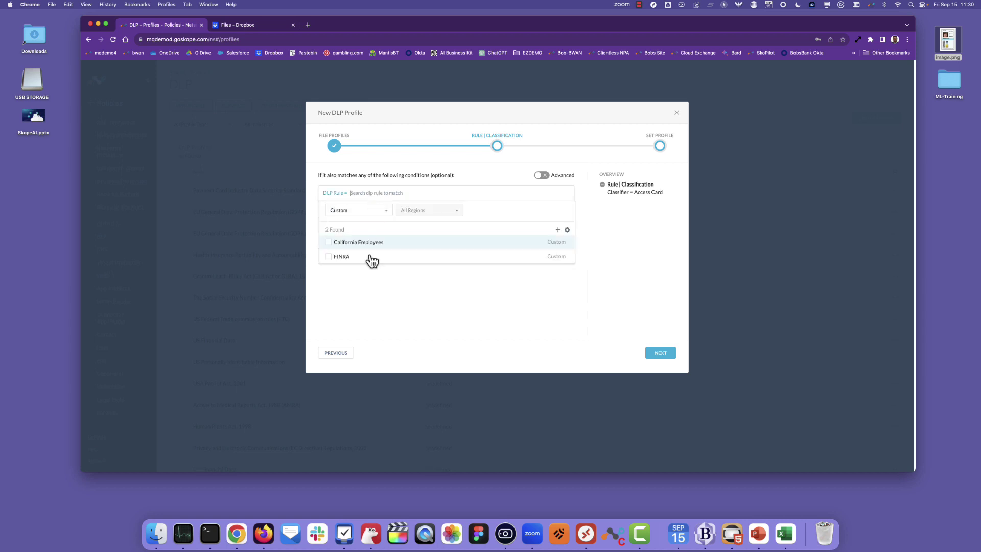
{"action": "left_click", "coordinate": [329, 242]}
{"action": "left_click", "coordinate": [609, 241]}
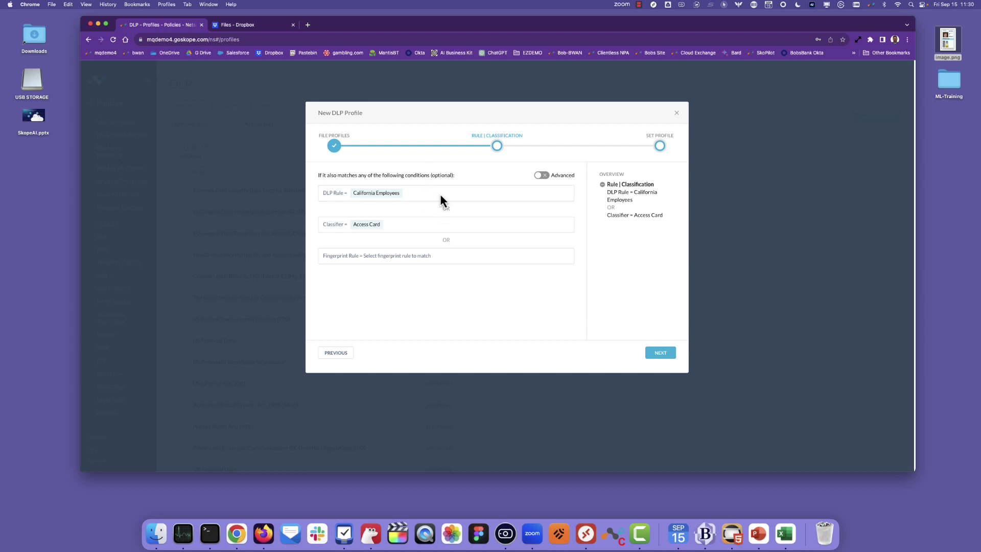
Combine California Employees and Access Card with AND in one advanced condition, deleting Condition 2, and close the new profile without saving.
{"action": "left_click", "coordinate": [537, 176]}
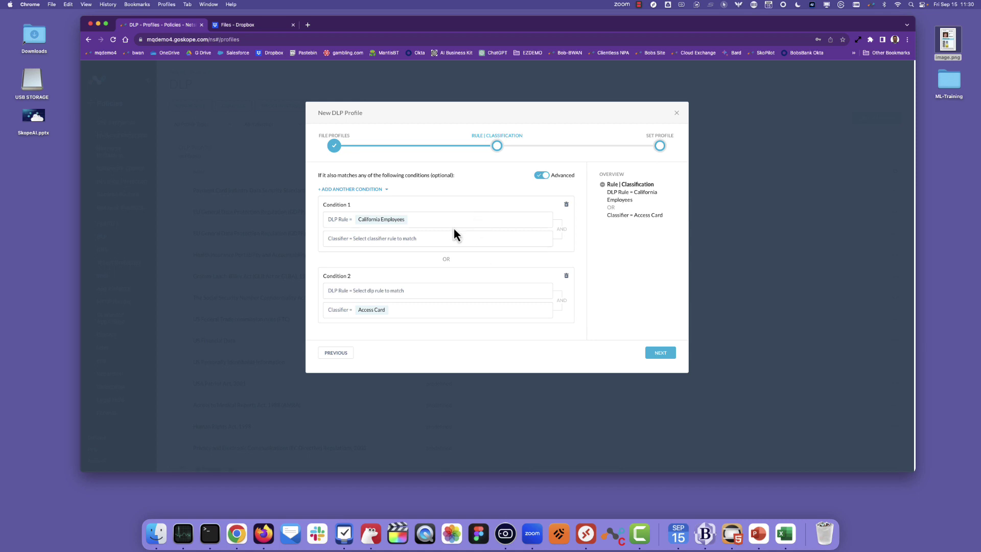
{"action": "left_click", "coordinate": [566, 277]}
{"action": "left_click", "coordinate": [402, 238]}
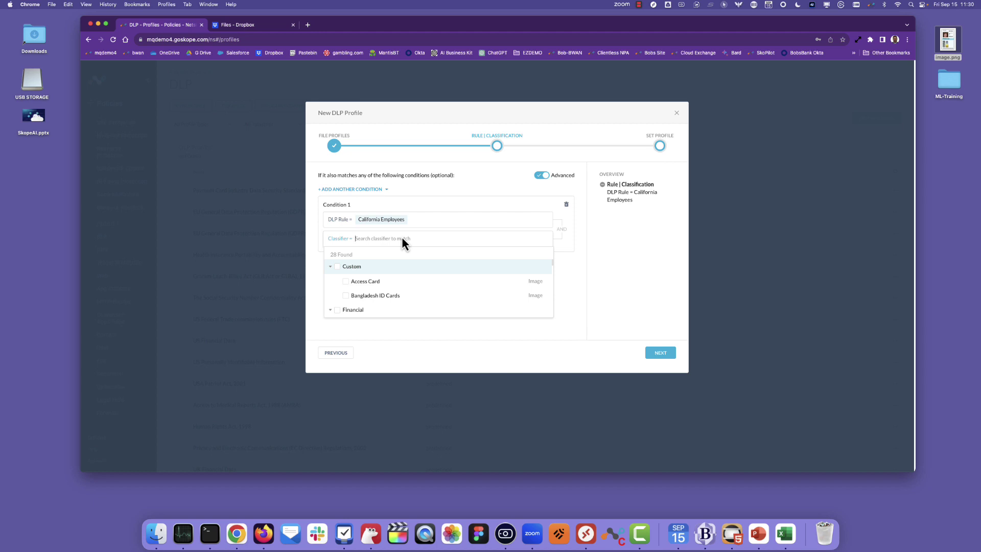
{"action": "left_click", "coordinate": [351, 281]}
{"action": "left_click", "coordinate": [625, 261]}
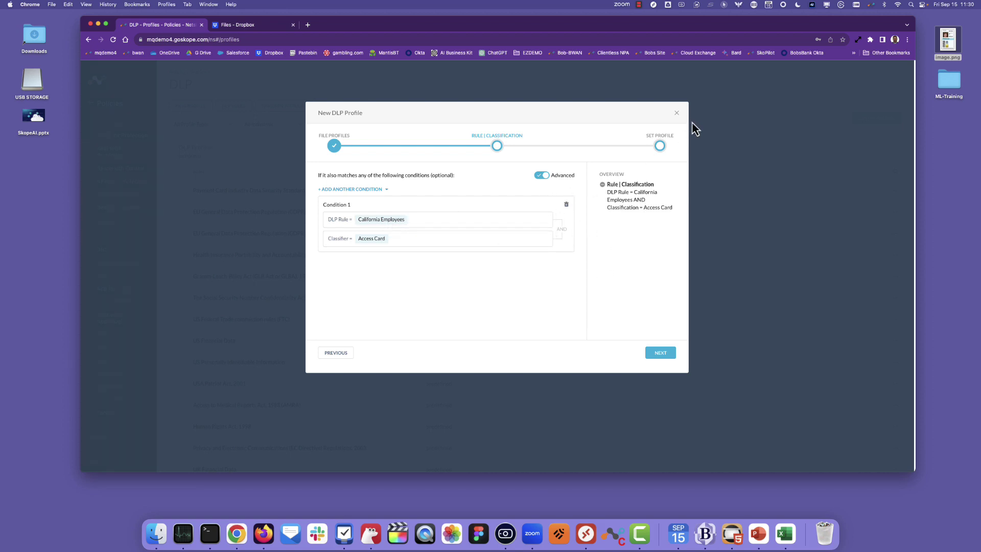
{"action": "left_click", "coordinate": [678, 114]}
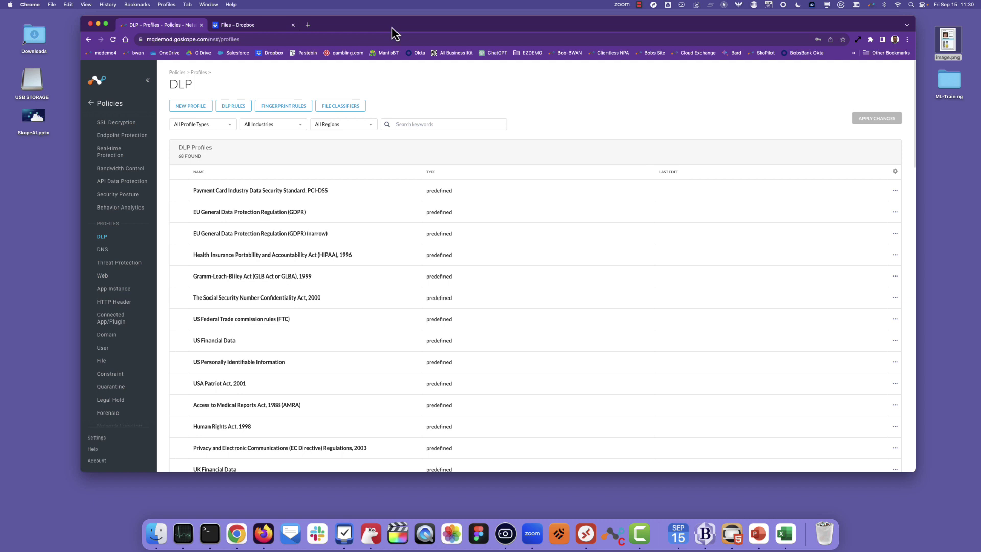
Open Dropbox in a new browser tab, try to upload image.png from the desktop, and dismiss the alert.
{"action": "left_click", "coordinate": [308, 24]}
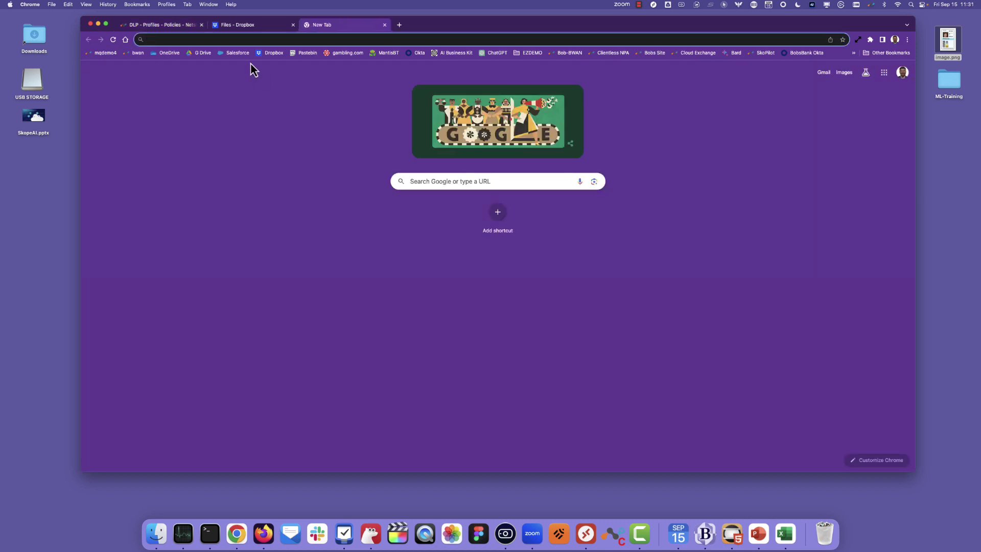
{"action": "left_click", "coordinate": [271, 53]}
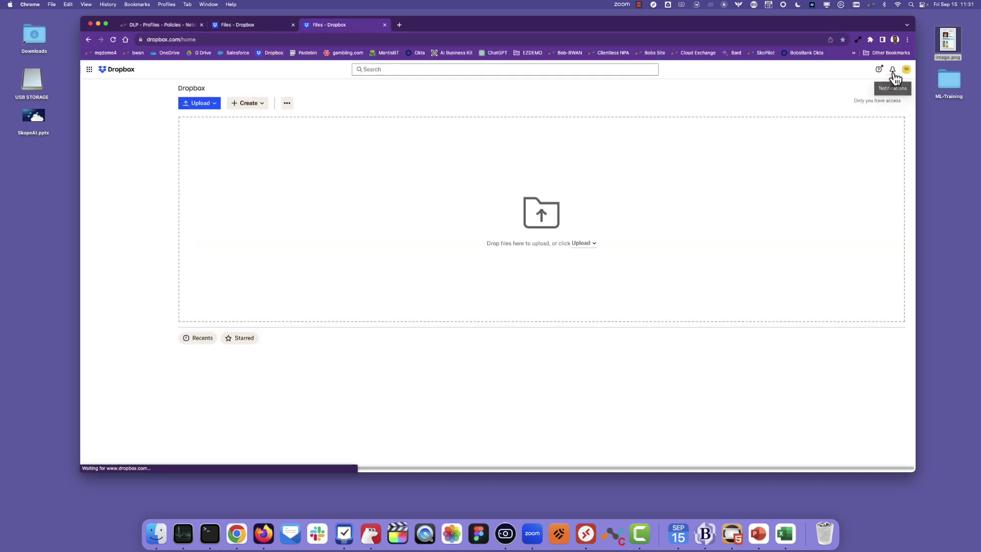
{"action": "left_click_drag", "start_coordinate": [947, 39], "coordinate": [507, 182]}
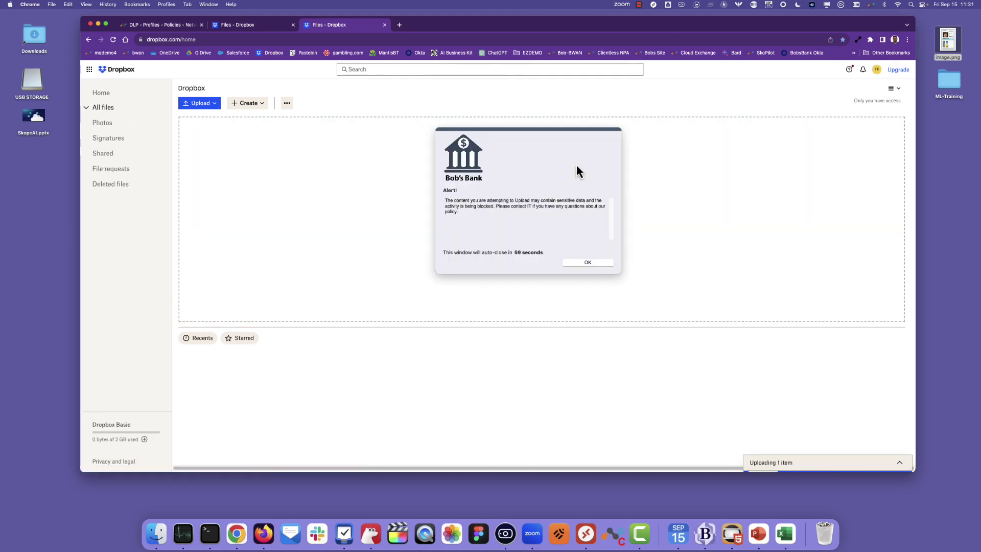
{"action": "left_click", "coordinate": [598, 262]}
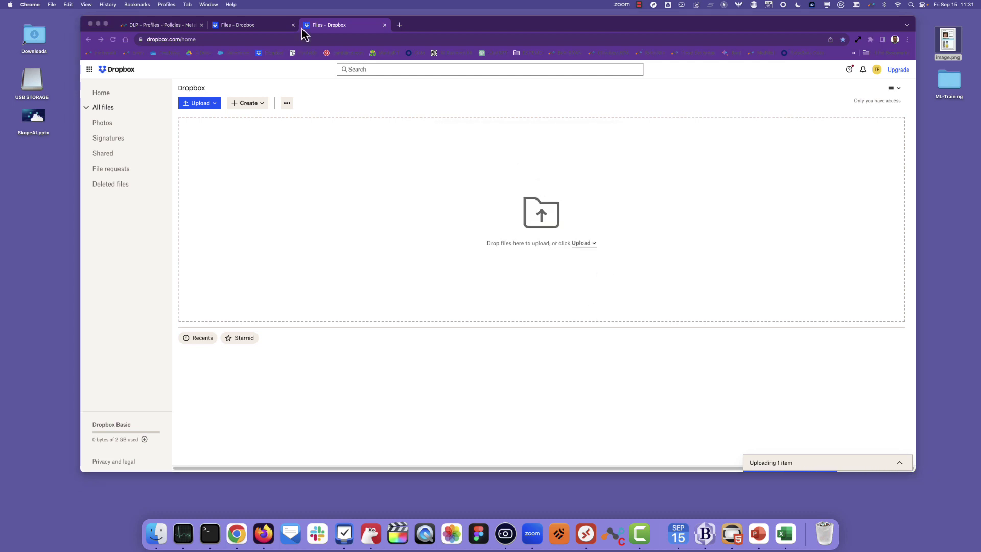
Enlarge the browser window, return to Netskope and open the DLP incidents list.
{"action": "double_click", "coordinate": [467, 28]}
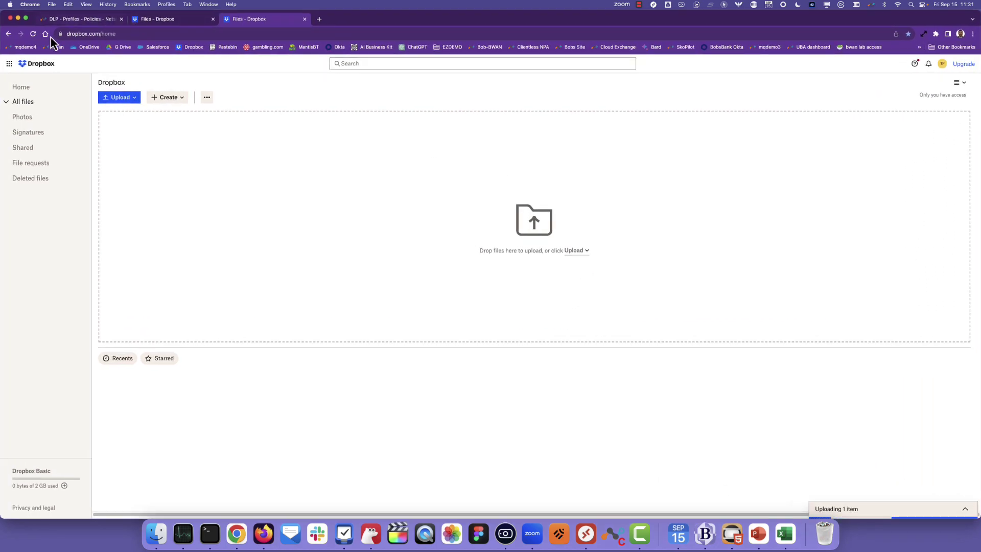
{"action": "left_click", "coordinate": [91, 21]}
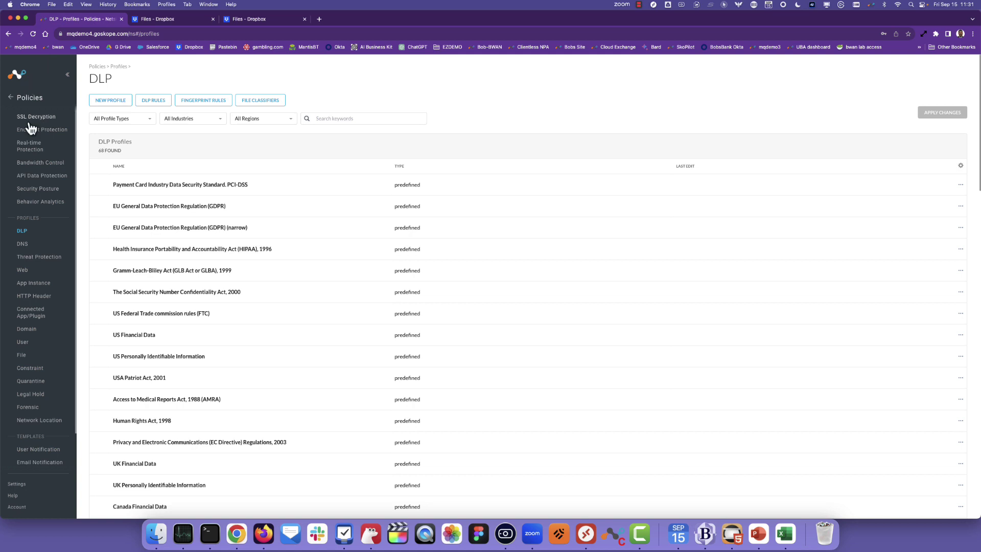
{"action": "left_click", "coordinate": [14, 101]}
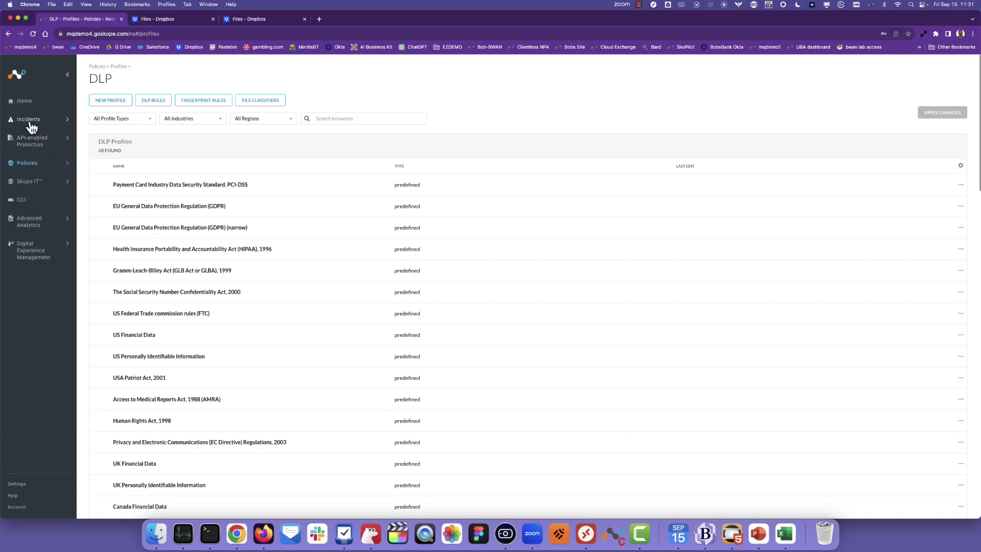
{"action": "left_click", "coordinate": [30, 132]}
{"action": "left_click", "coordinate": [29, 120]}
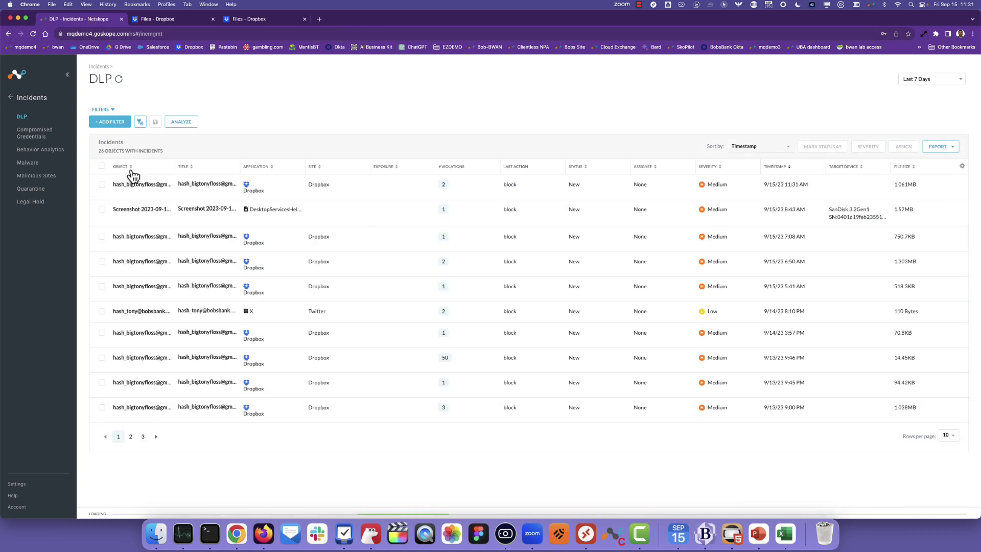
Open the latest Dropbox incident and review its details, the policy involved and its DLP rule violations.
{"action": "left_click", "coordinate": [145, 186]}
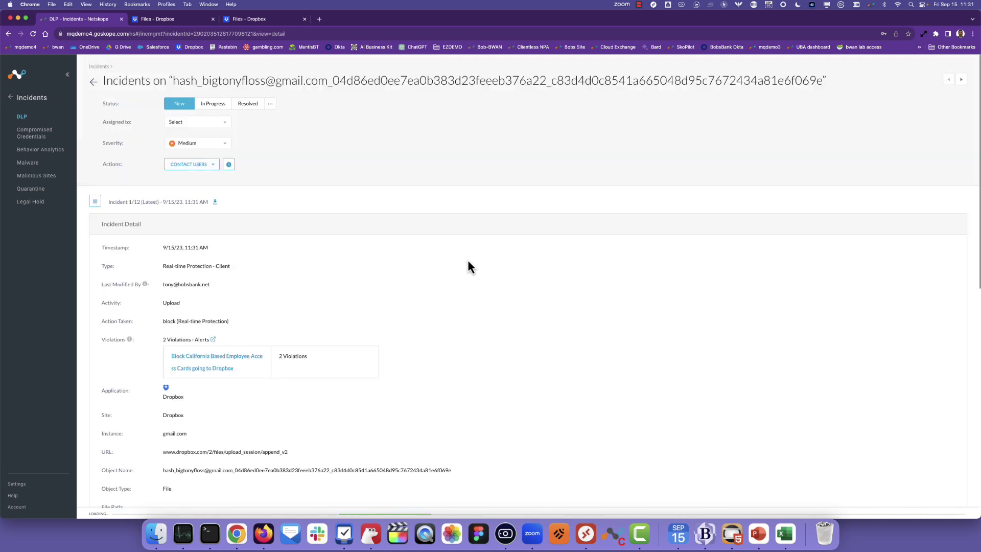
{"action": "scroll", "coordinate": [479, 351], "scroll_direction": "down", "scroll_amount": 2}
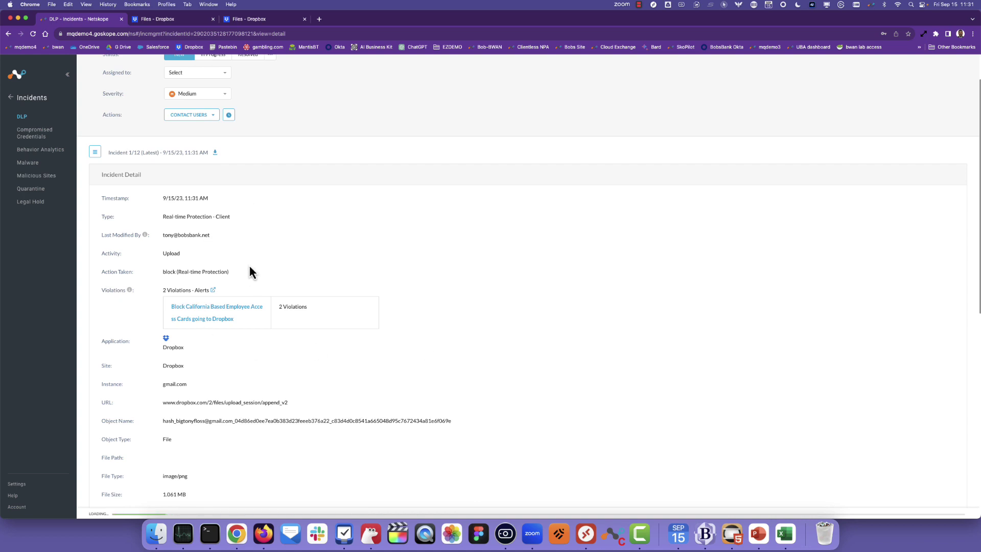
{"action": "scroll", "coordinate": [443, 351], "scroll_direction": "down", "scroll_amount": 4}
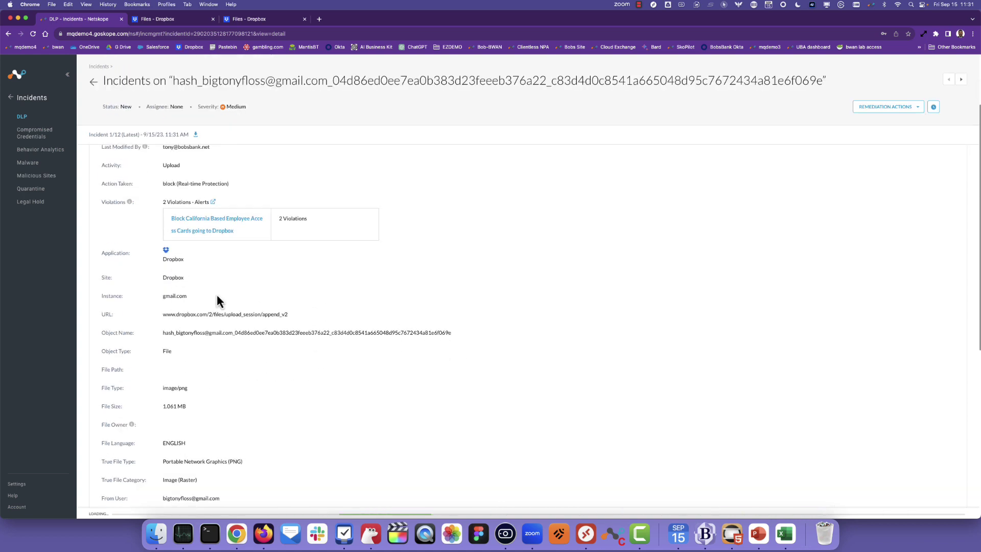
{"action": "scroll", "coordinate": [452, 310], "scroll_direction": "down", "scroll_amount": 12}
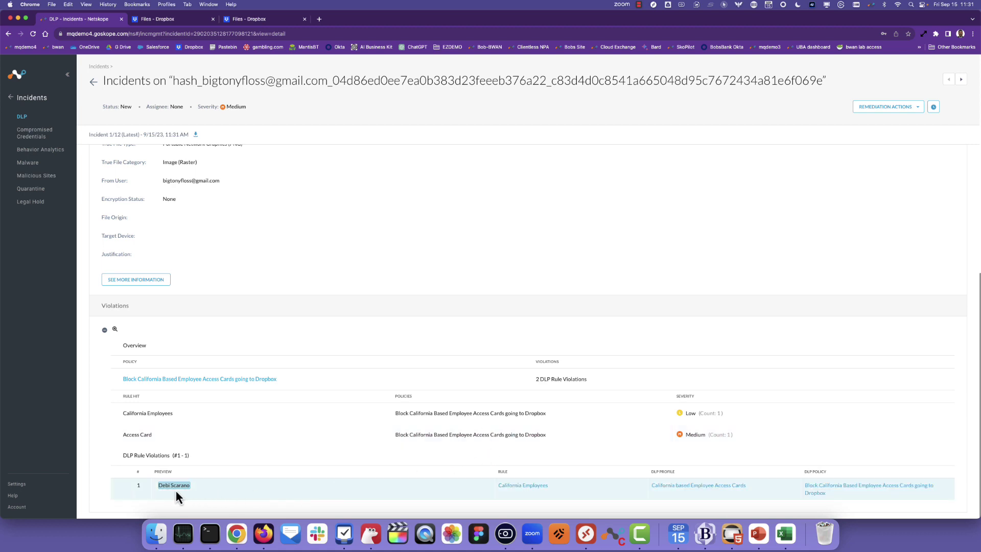
{"action": "mouse_move", "coordinate": [160, 486]}
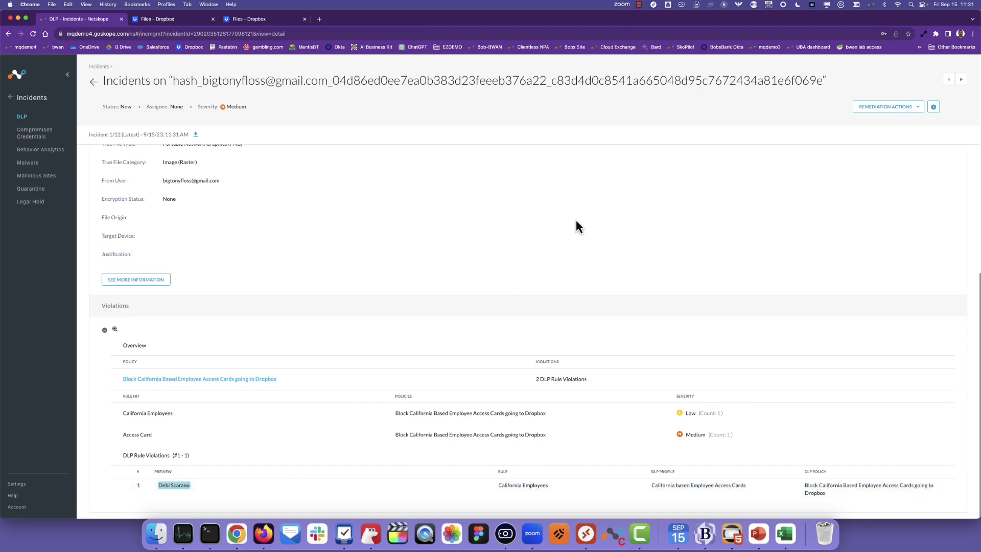
{"action": "key", "text": "ctrl+Left"}
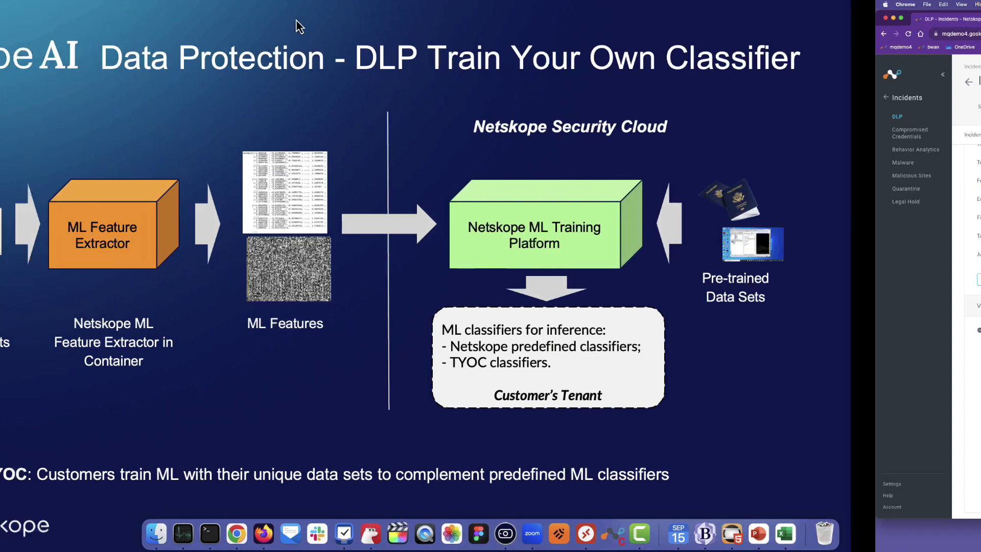
{"action": "key", "text": "ctrl+Right"}
{"action": "key", "text": "ctrl+Right"}
{"action": "key", "text": "ctrl+Left"}
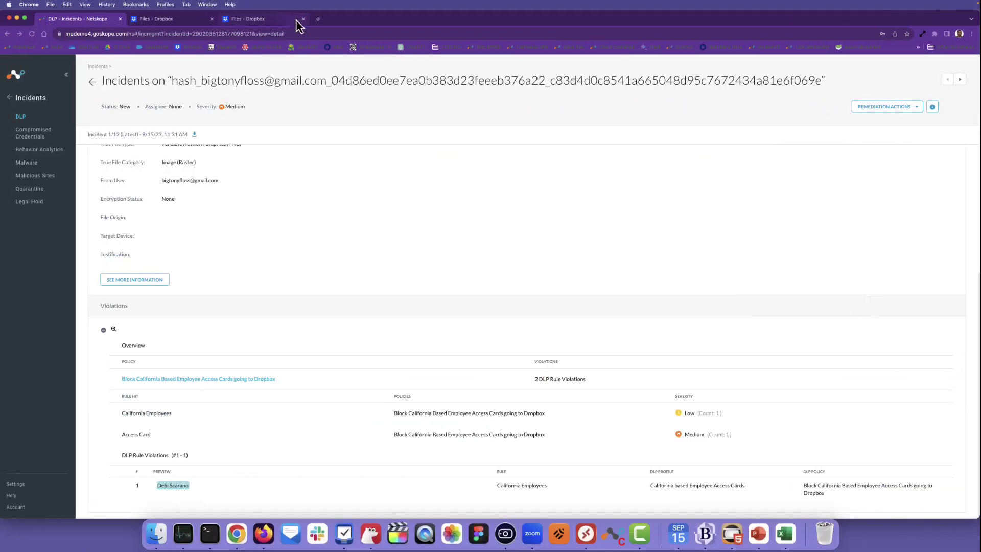
Restore the browser window's smaller size, show the newest Dropbox page and minimize the browser to expose the desktop.
{"action": "double_click", "coordinate": [382, 18]}
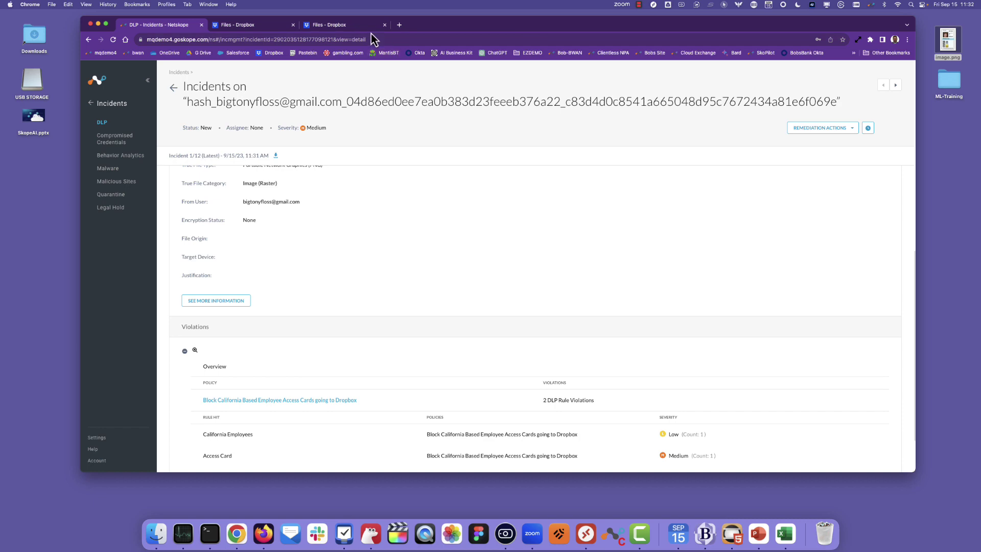
{"action": "left_click", "coordinate": [365, 27]}
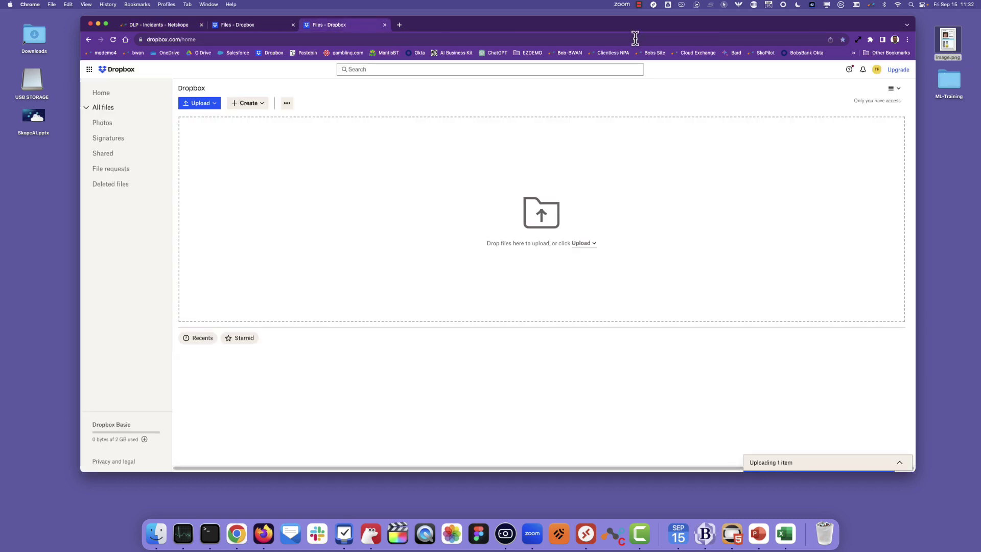
{"action": "left_click", "coordinate": [106, 24]}
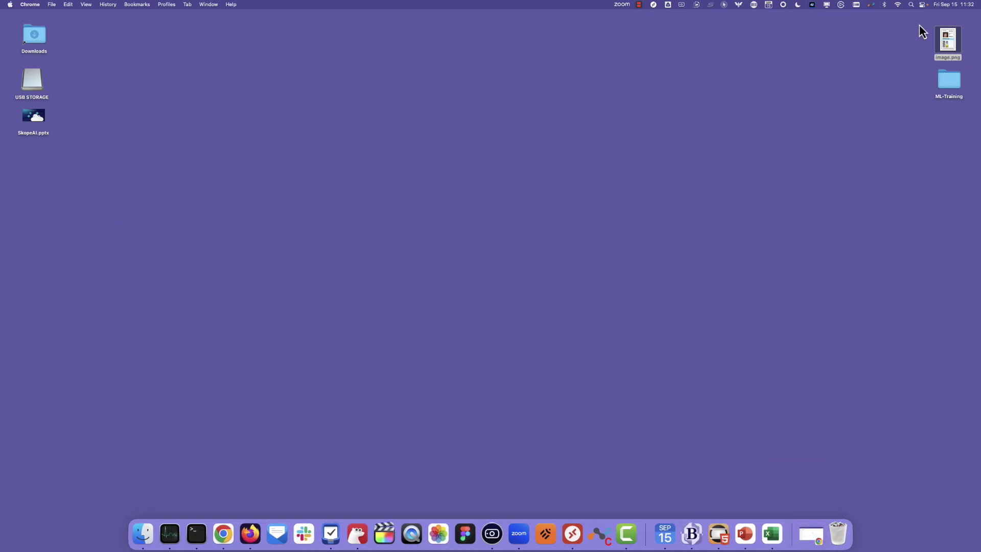
Open image.png centred on the desktop, capture a full-screen screenshot of it and close the image.
{"action": "double_click", "coordinate": [948, 40]}
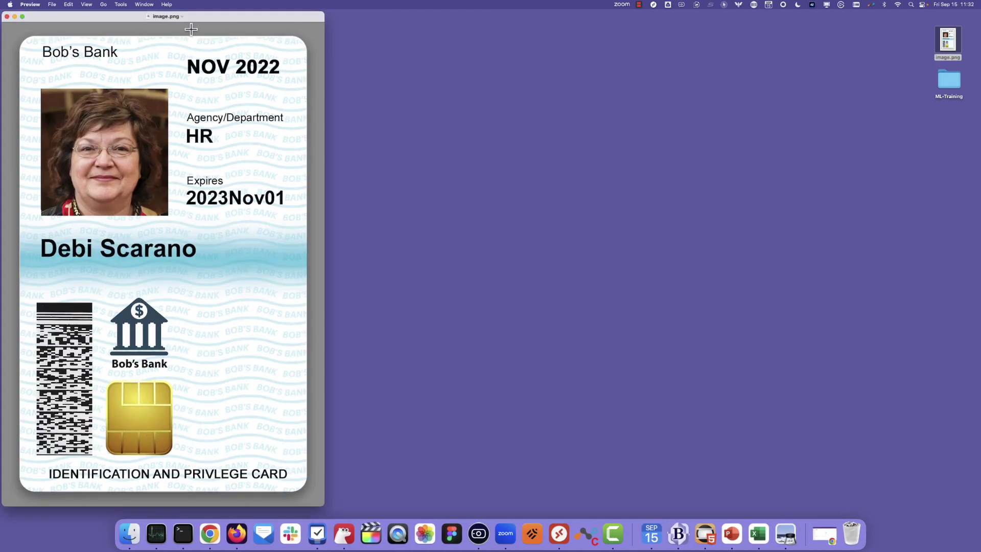
{"action": "left_click_drag", "start_coordinate": [211, 21], "coordinate": [489, 31]}
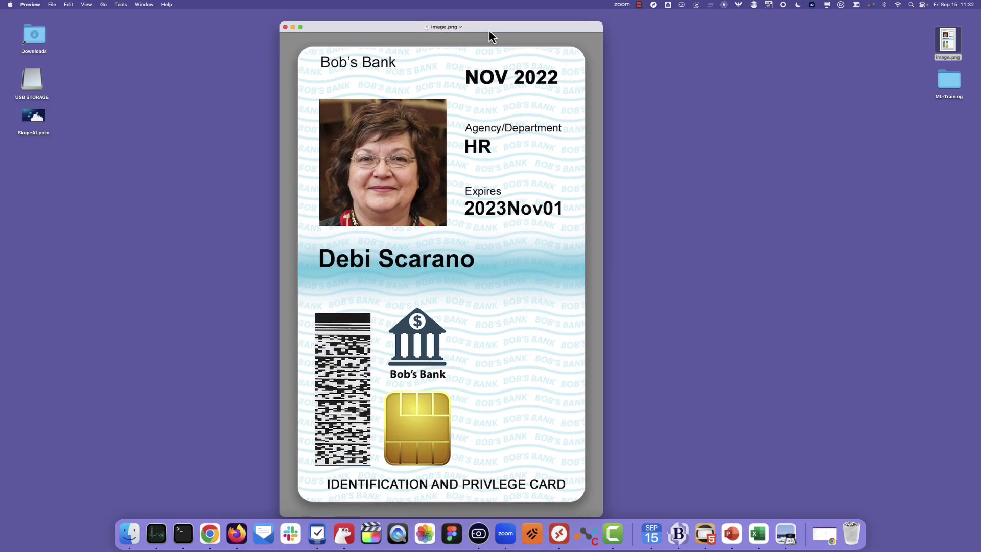
{"action": "key", "text": "super+shift+3"}
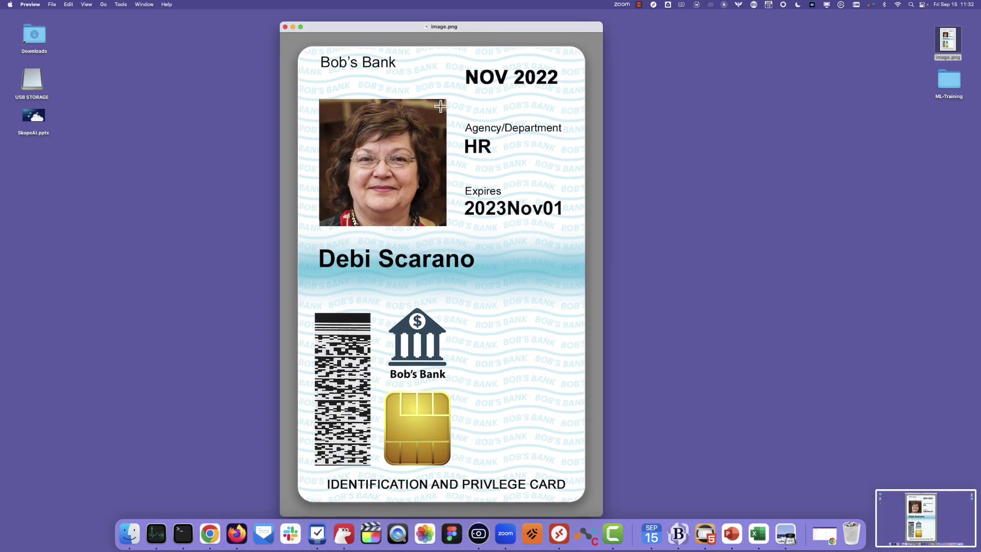
{"action": "left_click", "coordinate": [285, 26]}
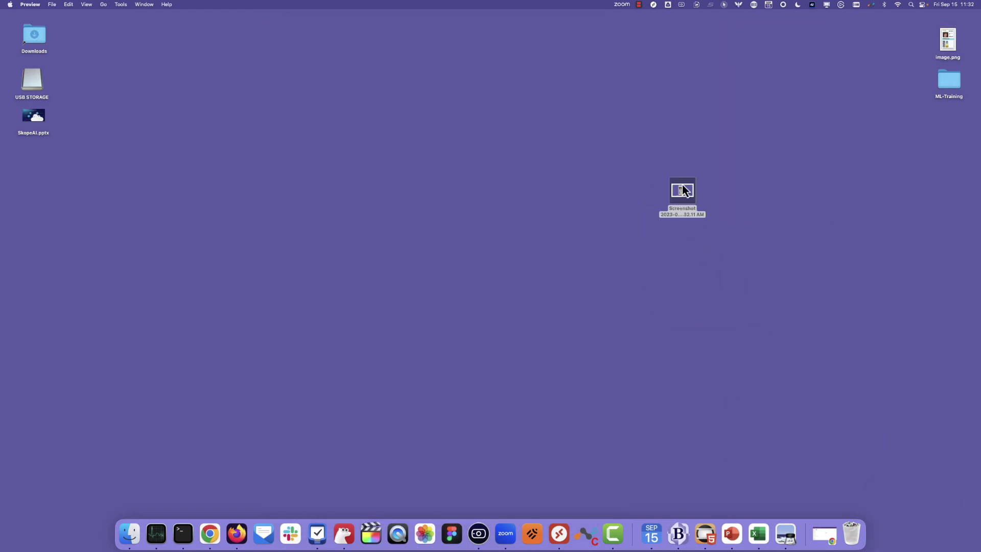
View the new desktop screenshot showing the access card and close it.
{"action": "double_click", "coordinate": [683, 190]}
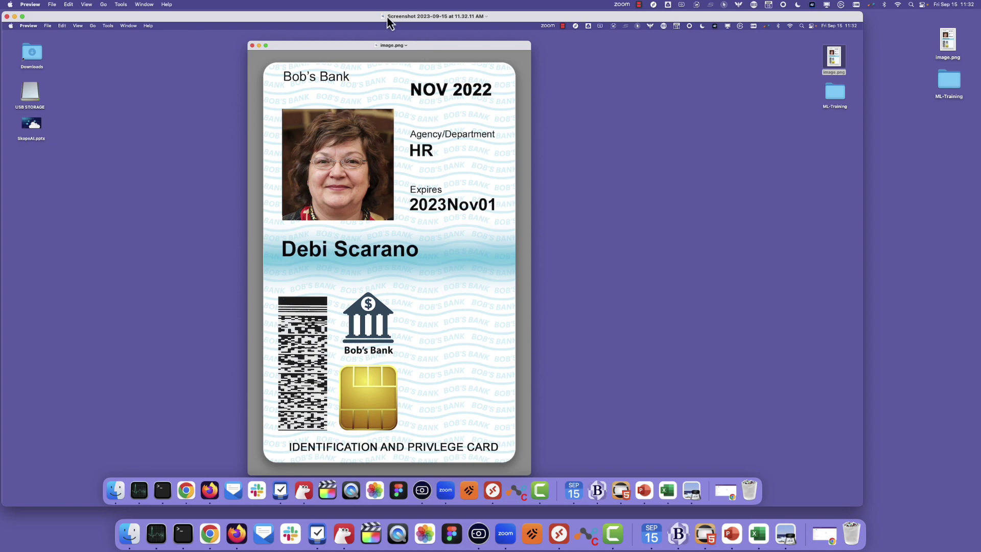
{"action": "left_click_drag", "start_coordinate": [389, 23], "coordinate": [443, 32]}
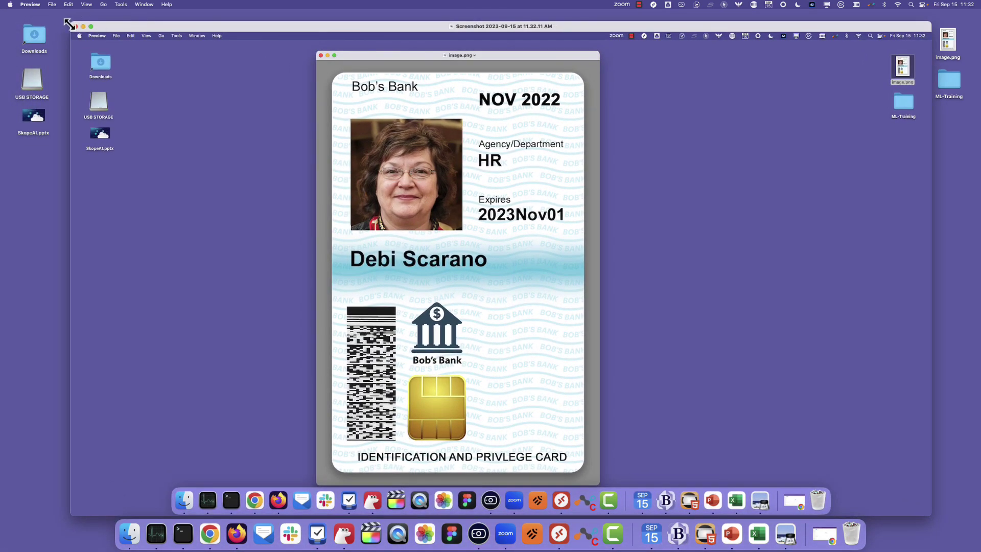
{"action": "left_click", "coordinate": [76, 27]}
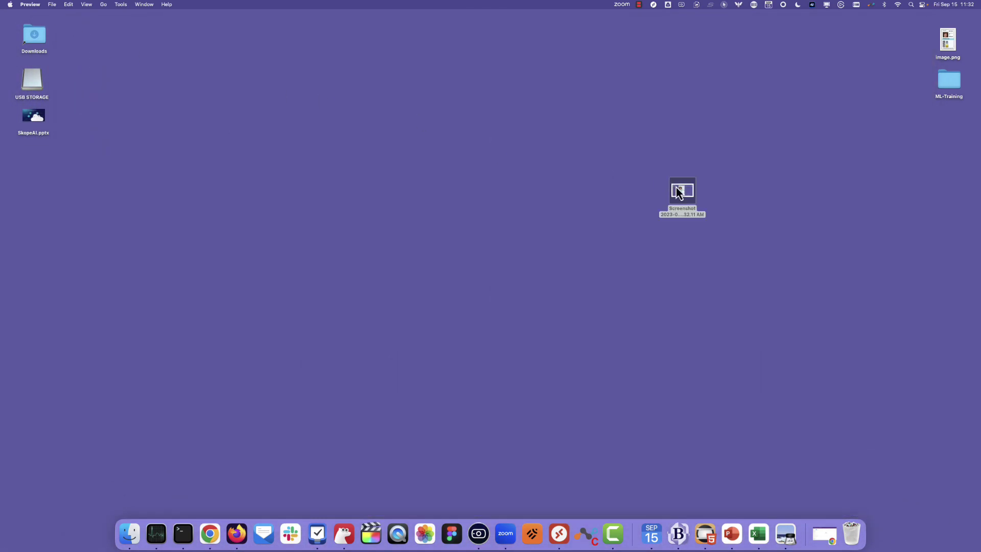
Open the USB STORAGE drive, try to copy the new screenshot onto it and move the alert over the drive window.
{"action": "double_click", "coordinate": [29, 86]}
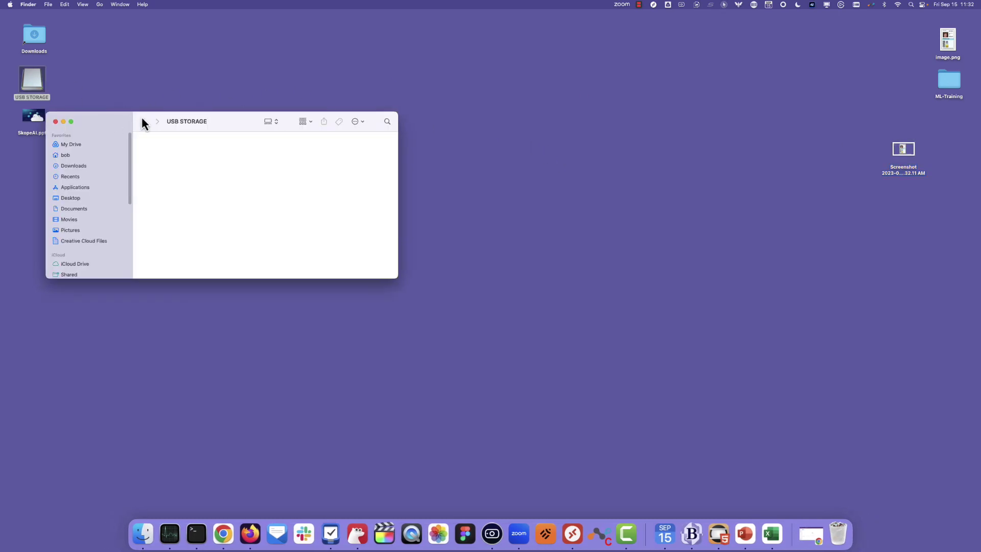
{"action": "left_click_drag", "start_coordinate": [142, 121], "coordinate": [474, 88]}
{"action": "left_click_drag", "start_coordinate": [897, 149], "coordinate": [557, 146]}
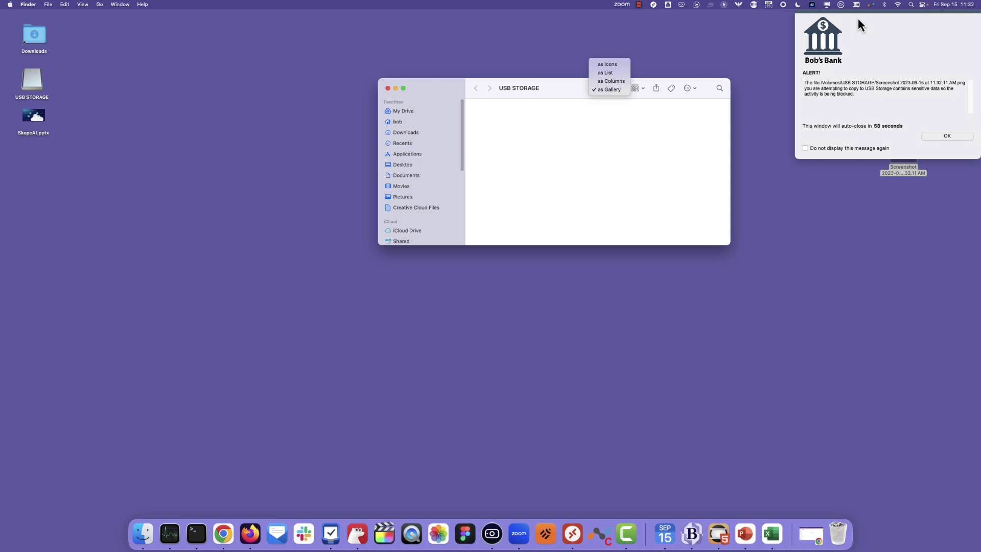
{"action": "left_click_drag", "start_coordinate": [857, 14], "coordinate": [558, 63]}
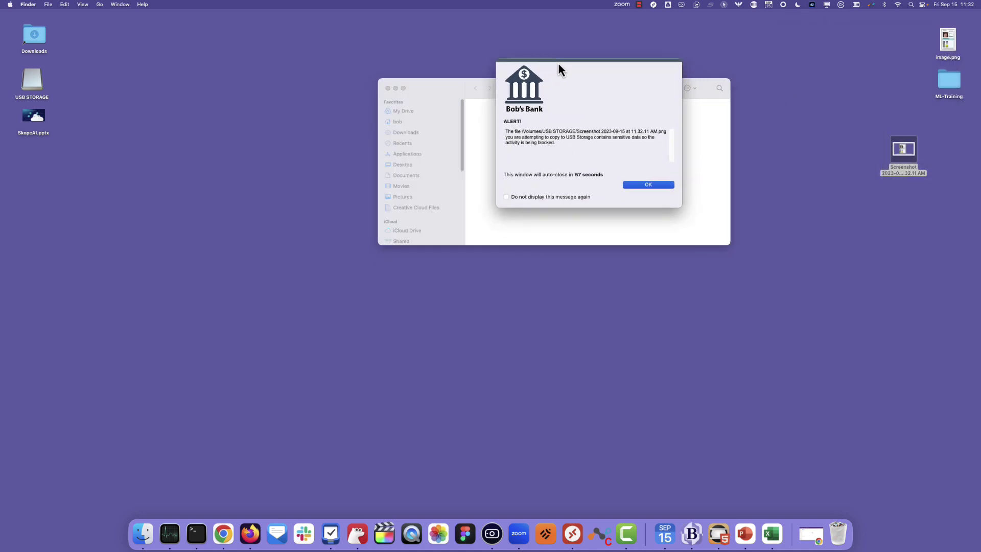